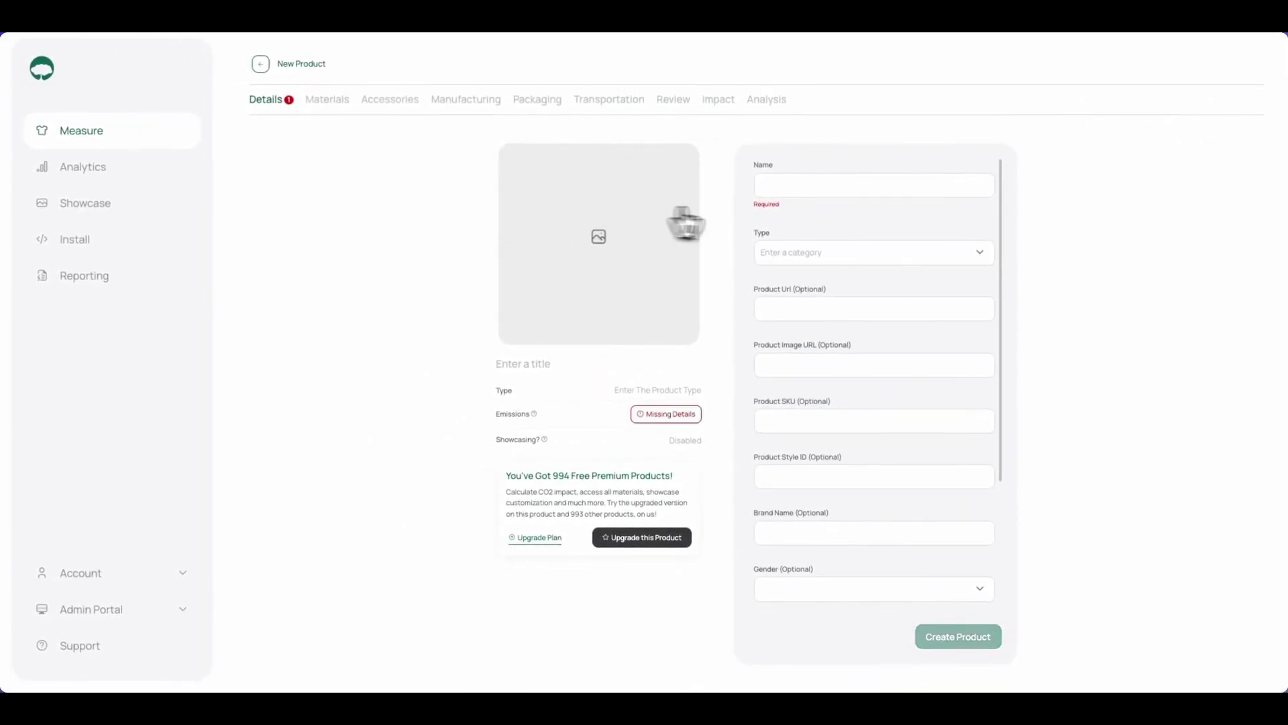
# Name the new product 'tshirt', set its type to Golf Shirt, and begin the image link
pyautogui.click(841, 192)
pyautogui.write('t')
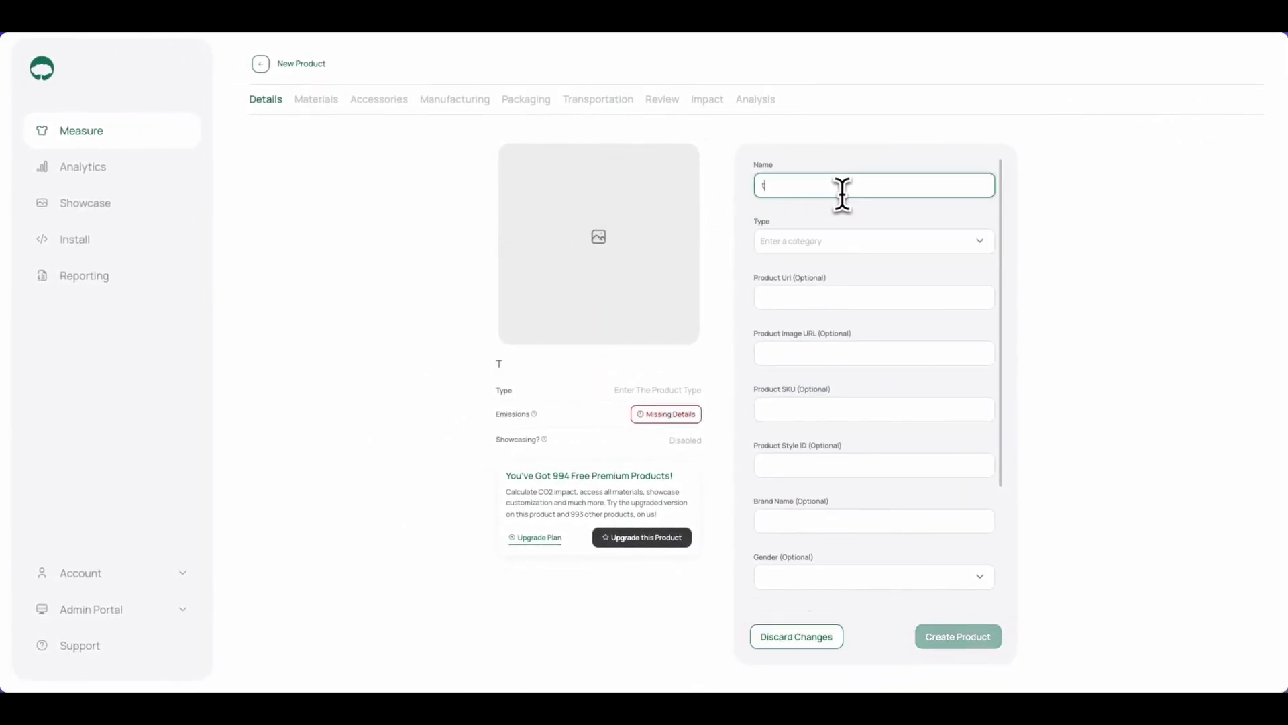
pyautogui.write('shirt')
pyautogui.click(842, 242)
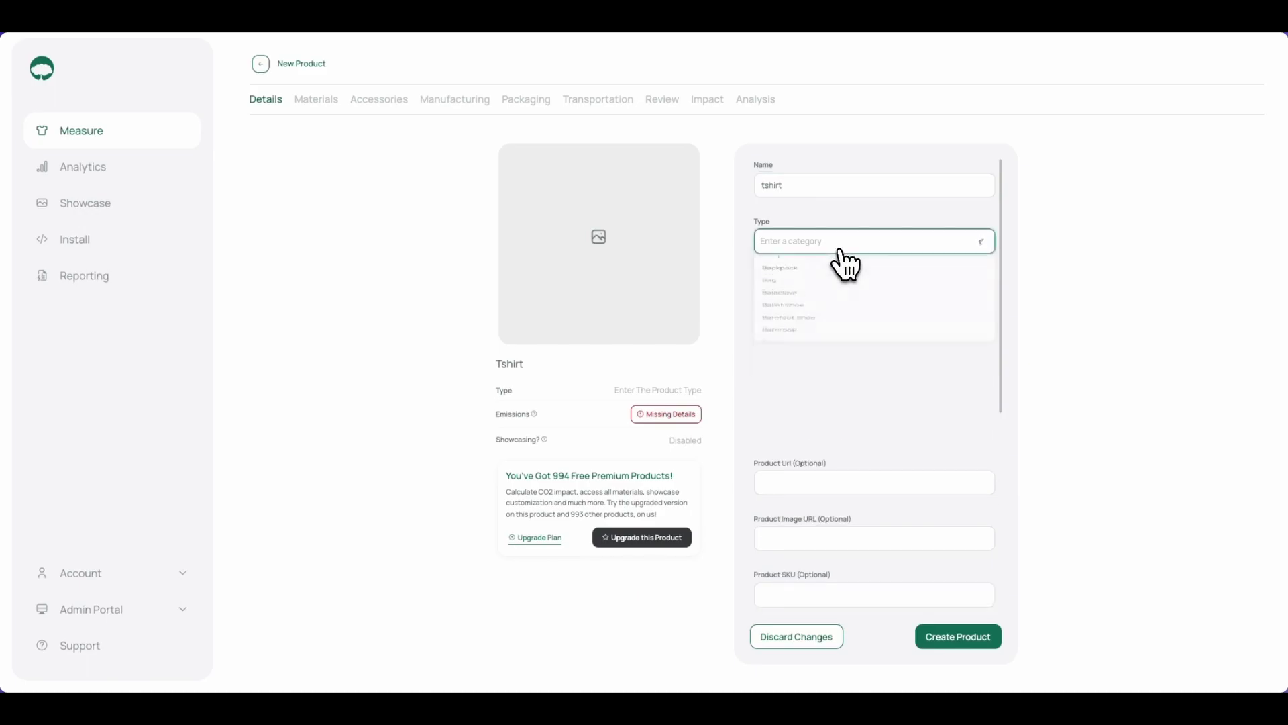
pyautogui.write('golf')
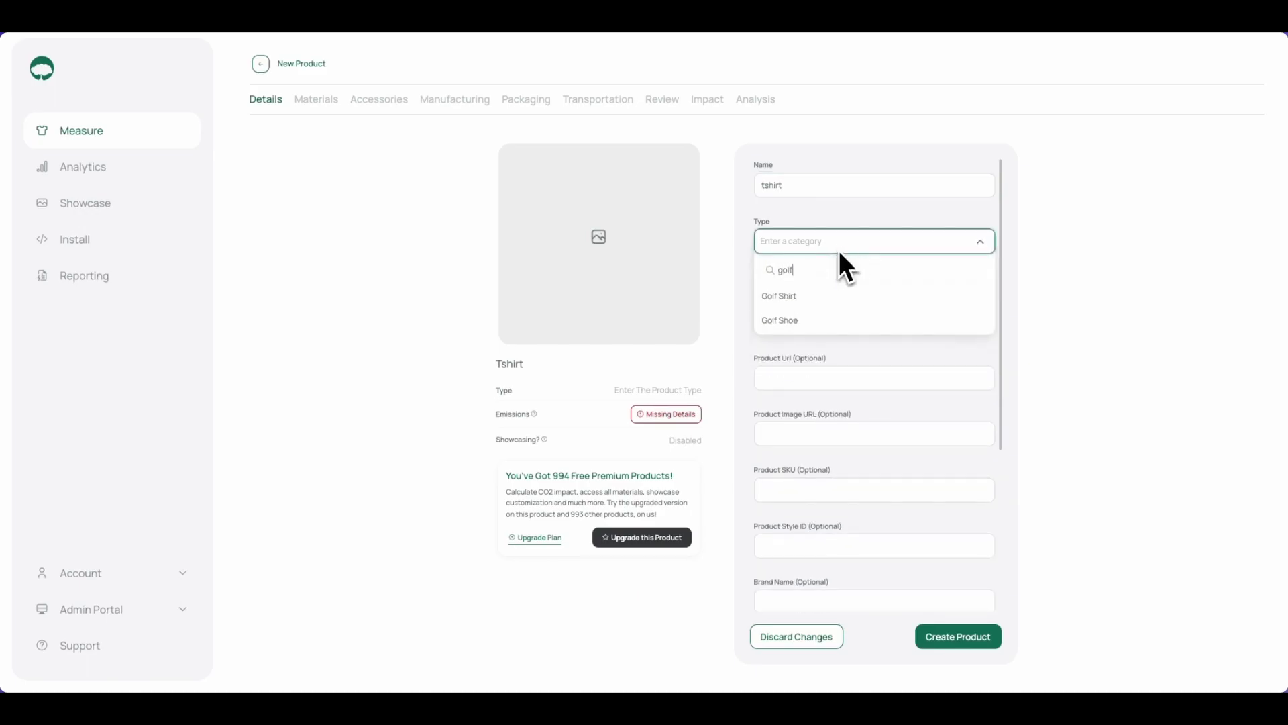
pyautogui.click(816, 295)
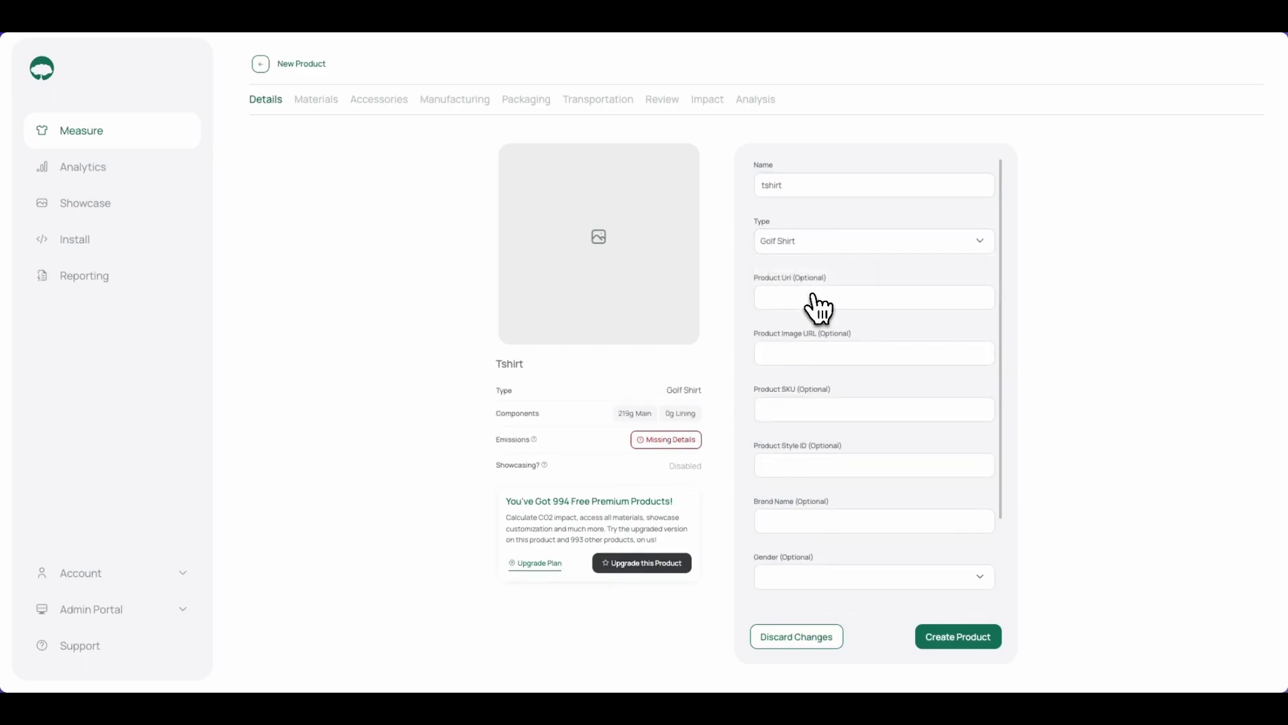
pyautogui.scroll(-1, 823, 349)
pyautogui.click(828, 345)
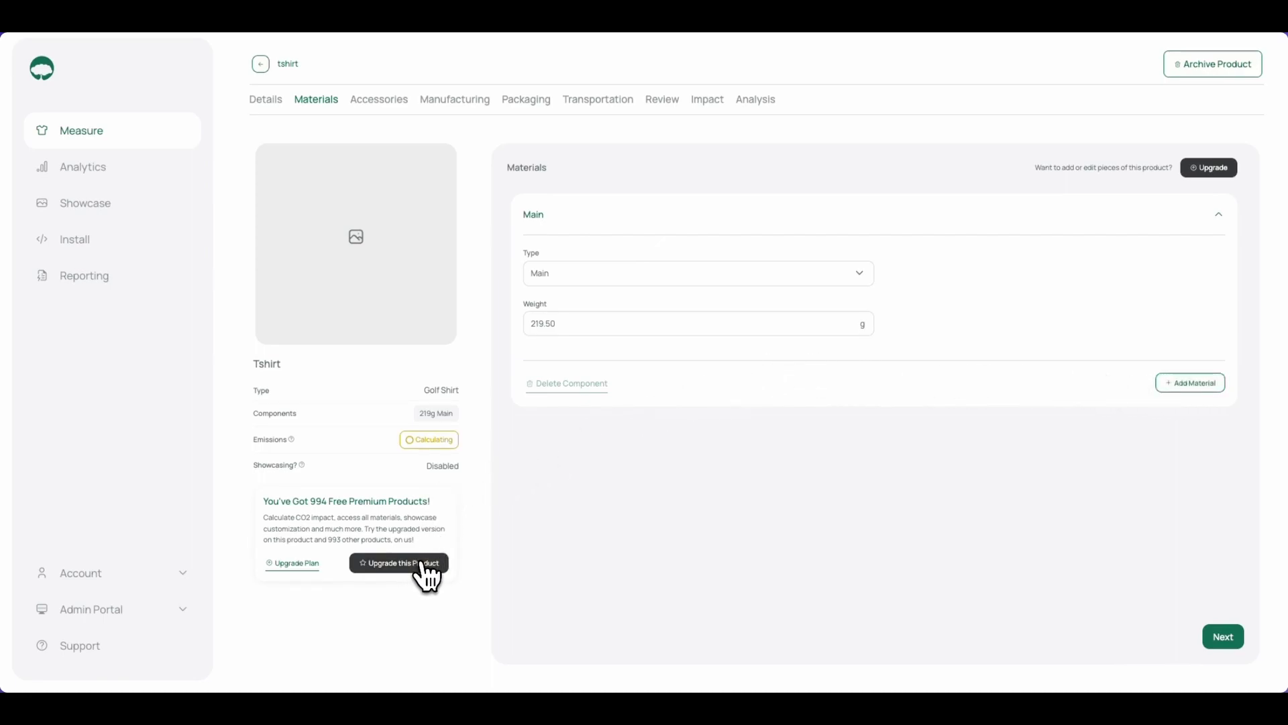
# Upgrade the tshirt product and dismiss the success message
pyautogui.click(425, 565)
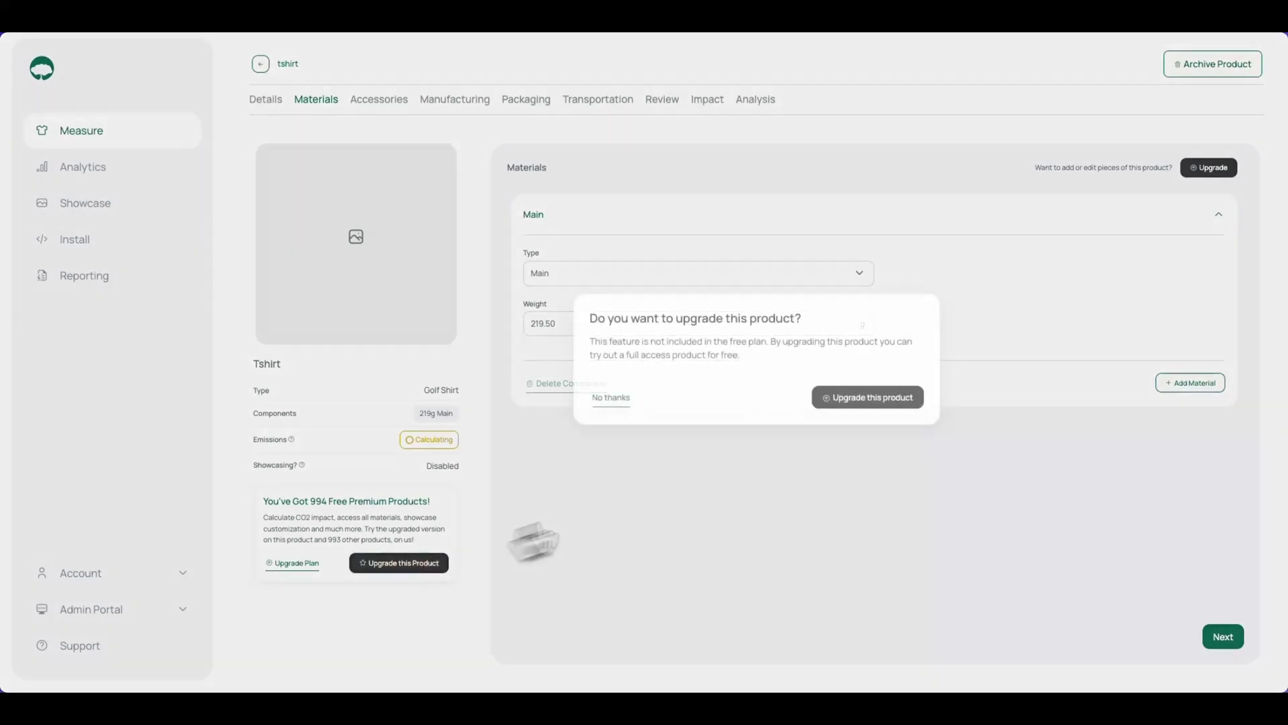
pyautogui.click(862, 399)
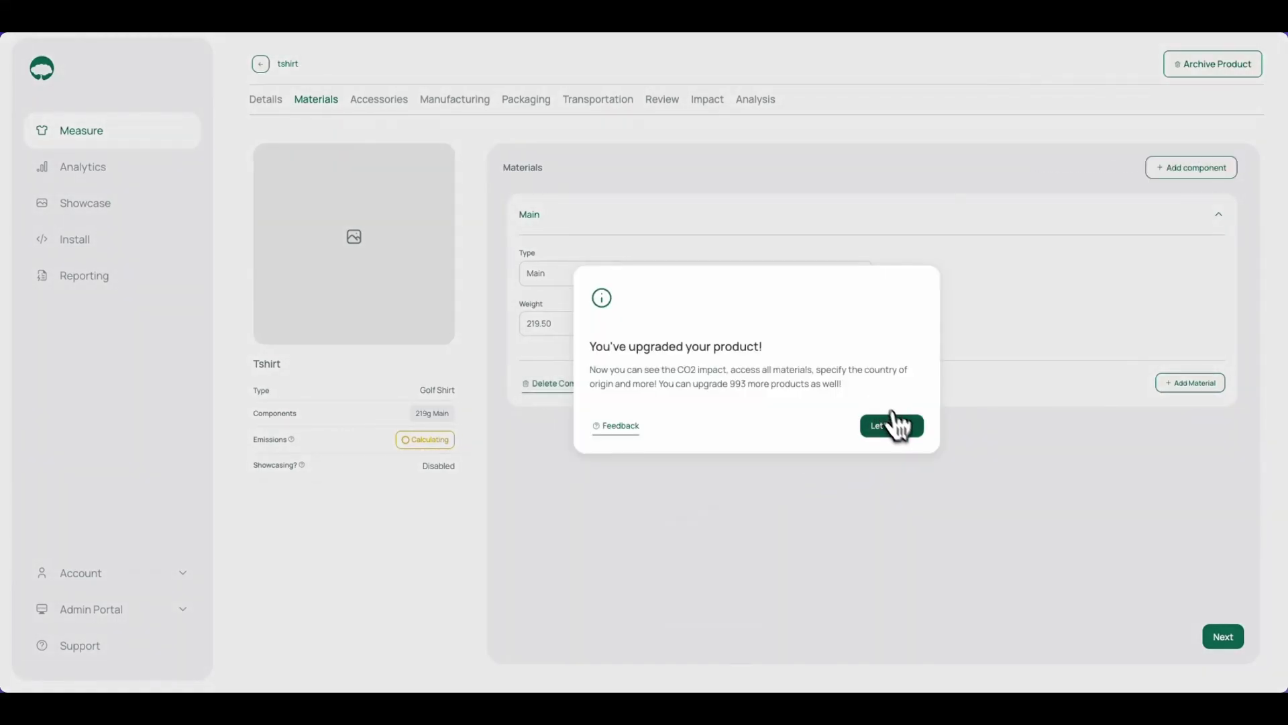
pyautogui.click(894, 426)
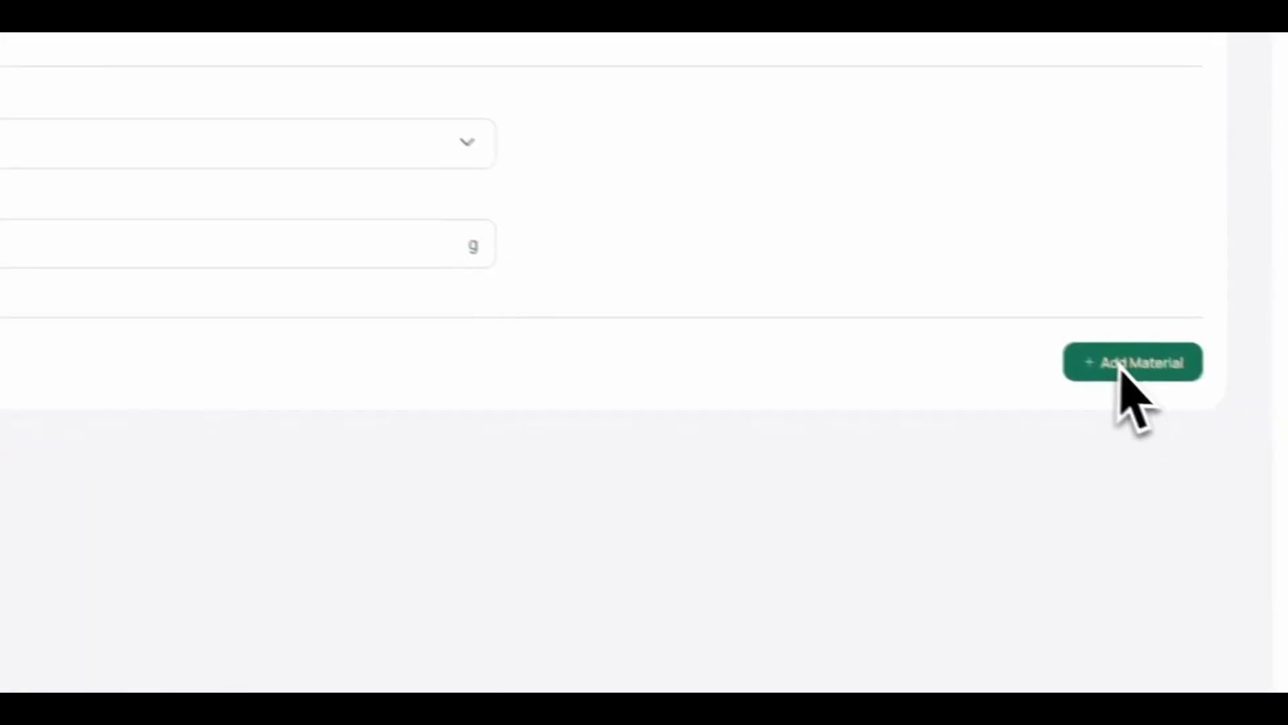
# Add Cotton as the Main component's material, sourced from China
pyautogui.click(1160, 372)
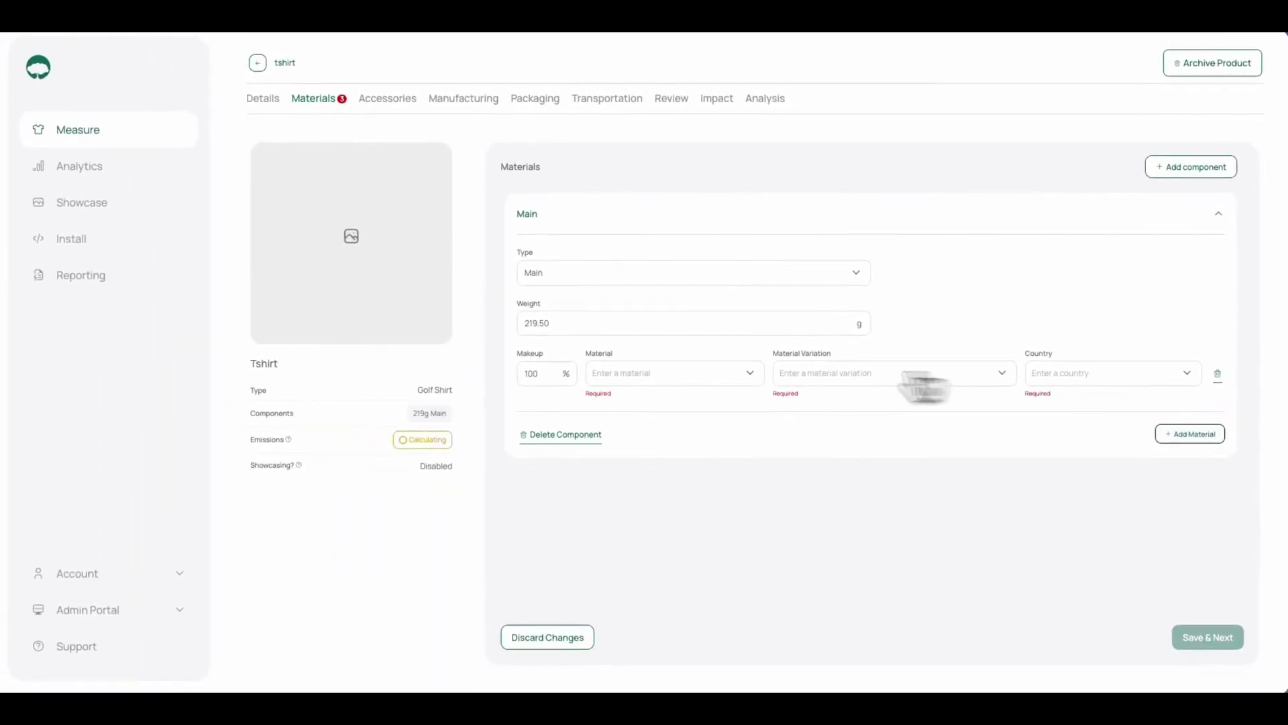
pyautogui.click(688, 380)
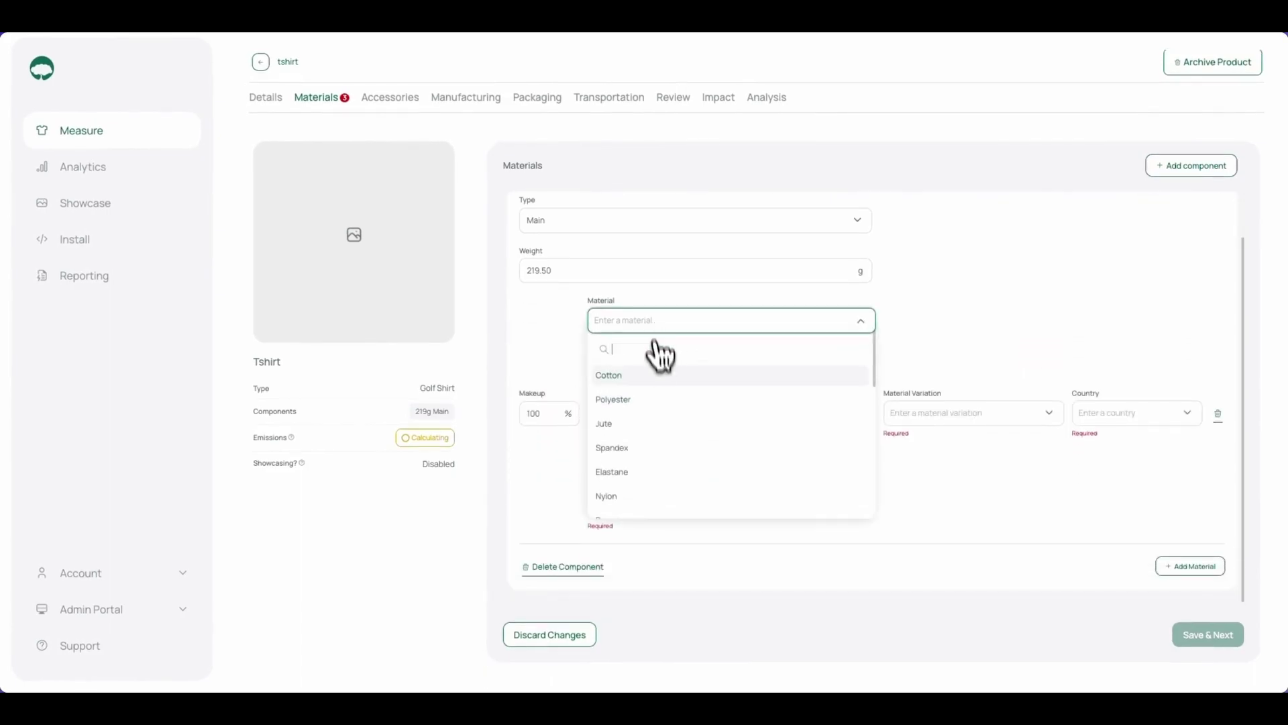
pyautogui.click(664, 375)
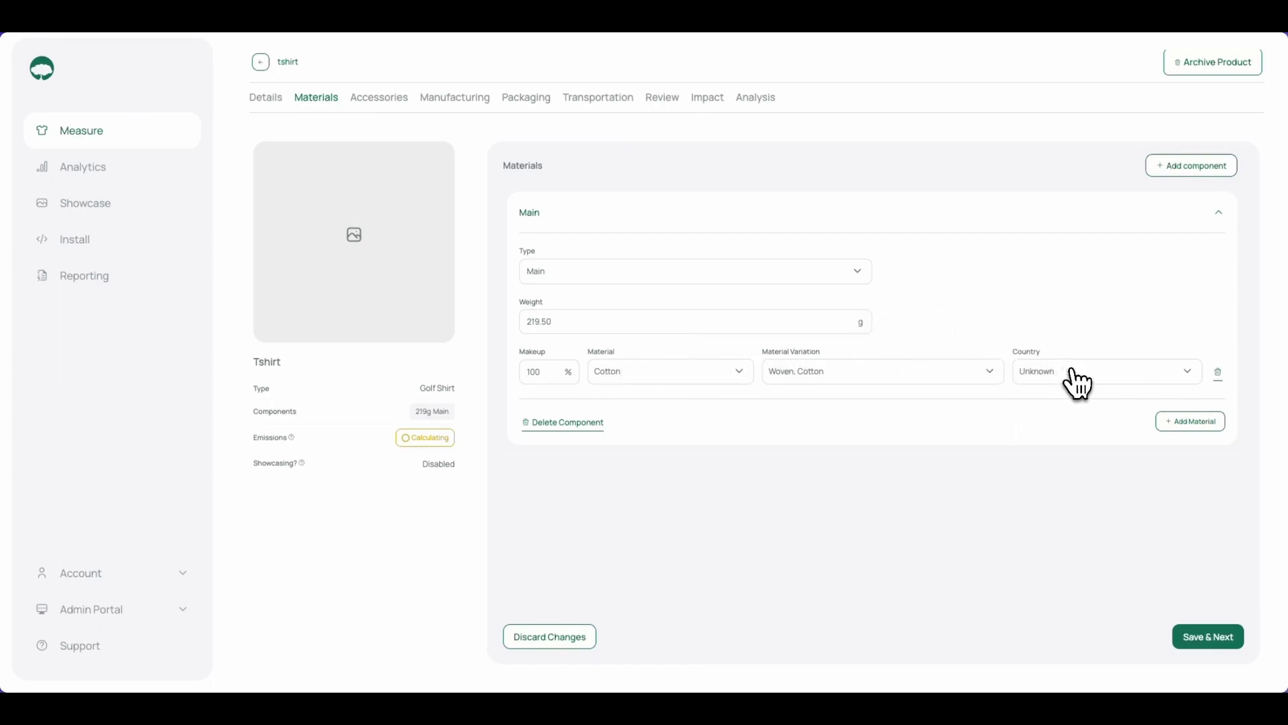
pyautogui.click(1077, 380)
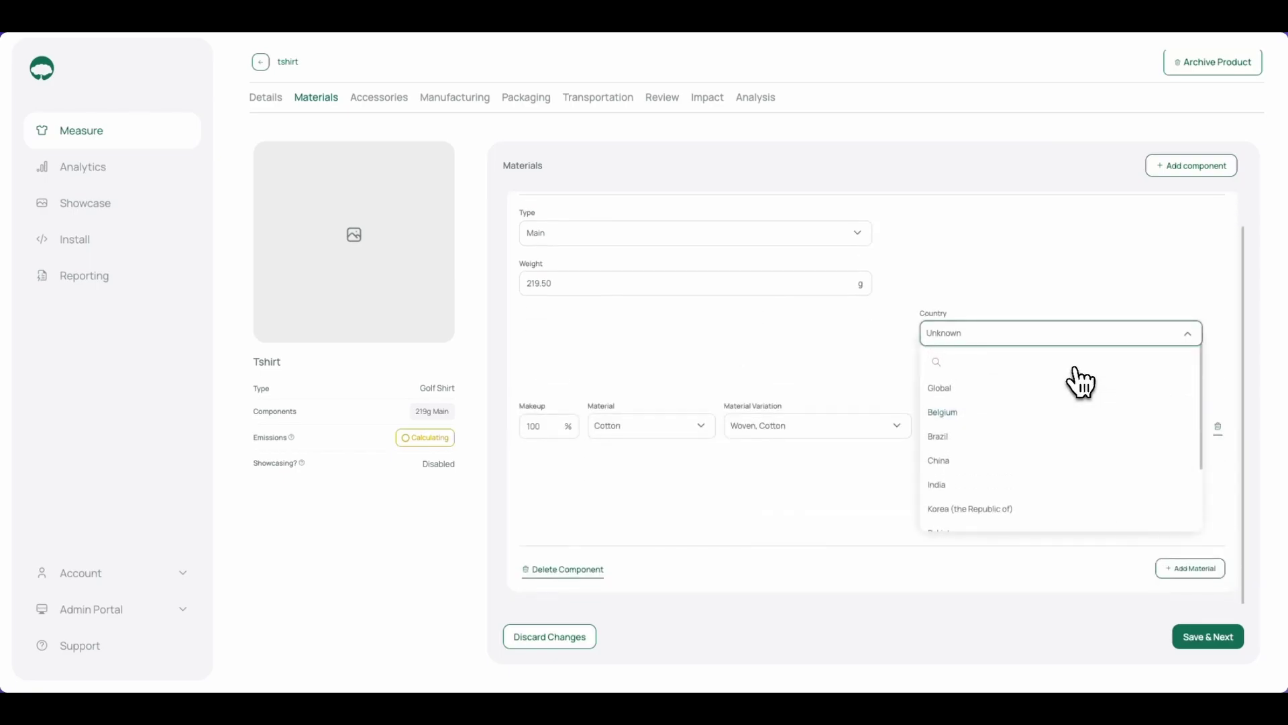
pyautogui.write('china')
pyautogui.click(1025, 425)
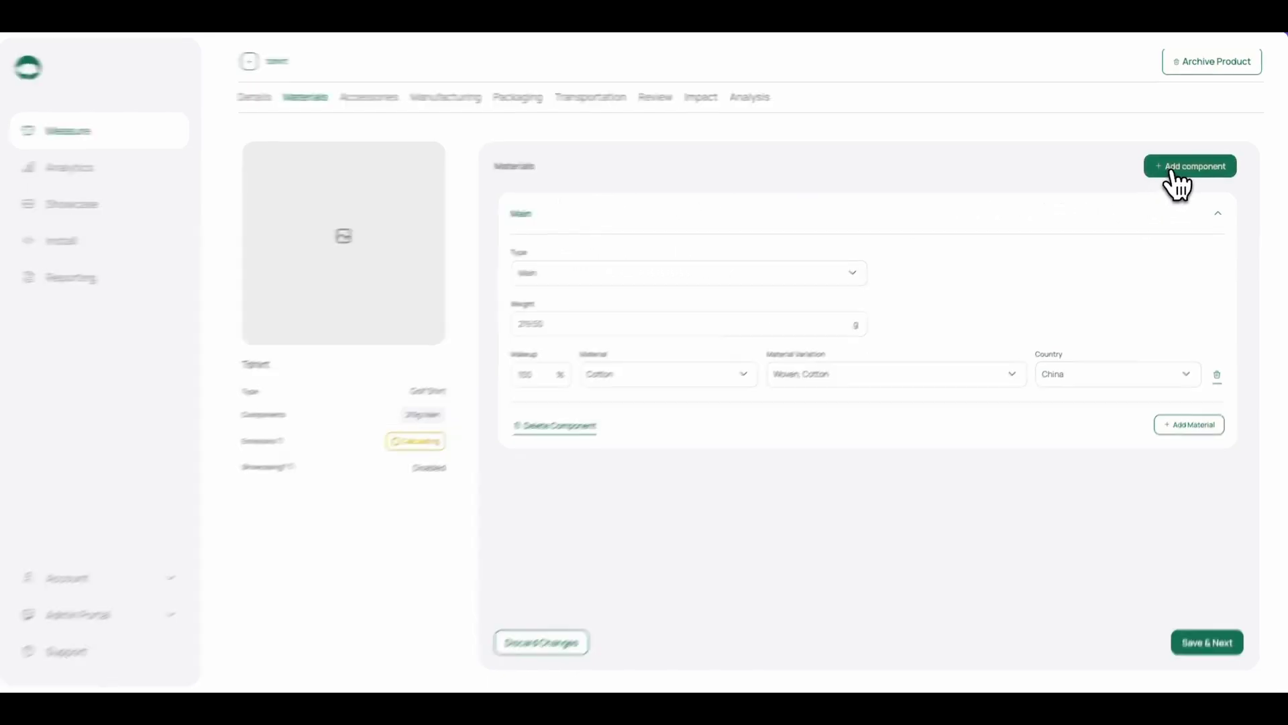
# Add a second component of type Lining weighing 200 g
pyautogui.click(1174, 173)
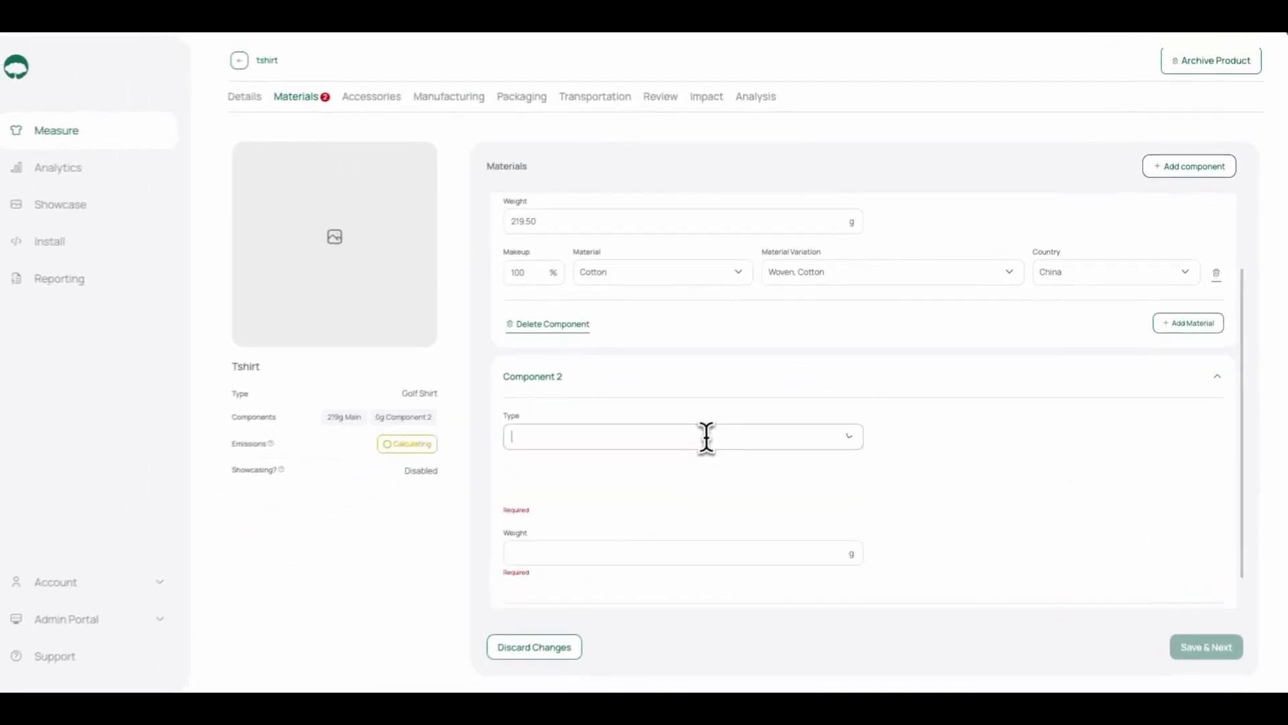
pyautogui.click(707, 437)
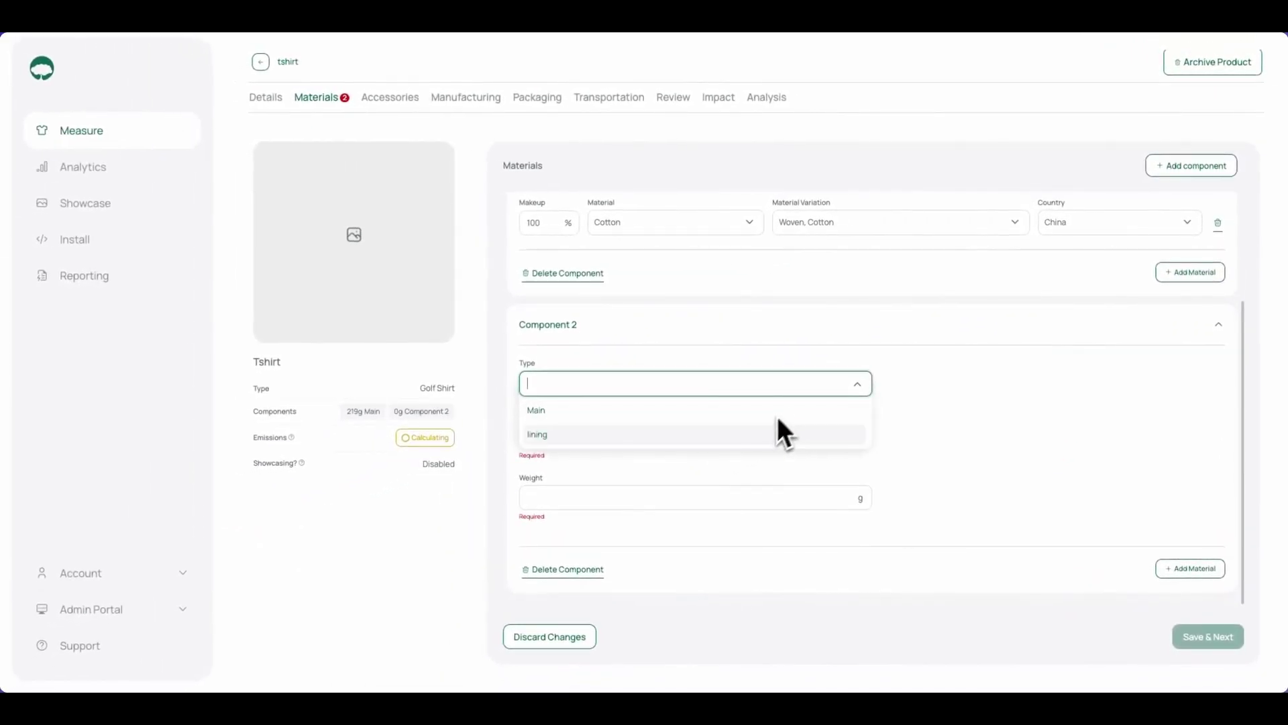
pyautogui.write('c')
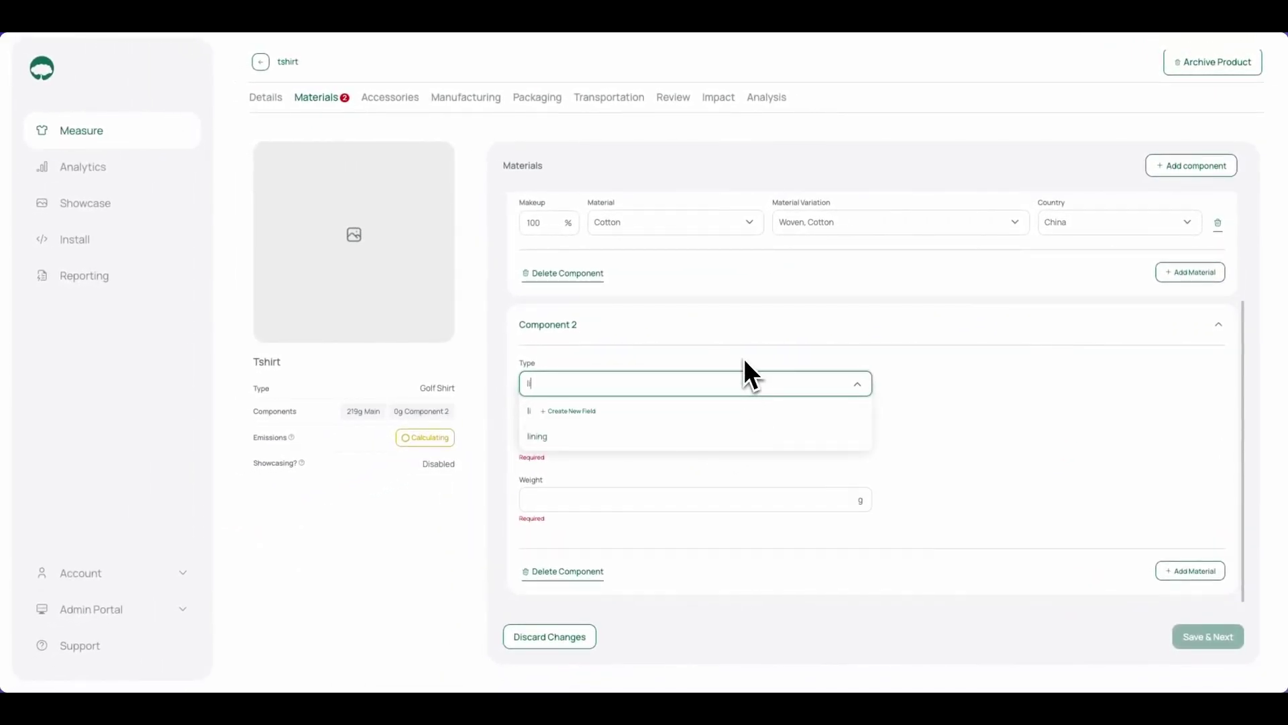
pyautogui.press('BackSpace')
pyautogui.click(671, 438)
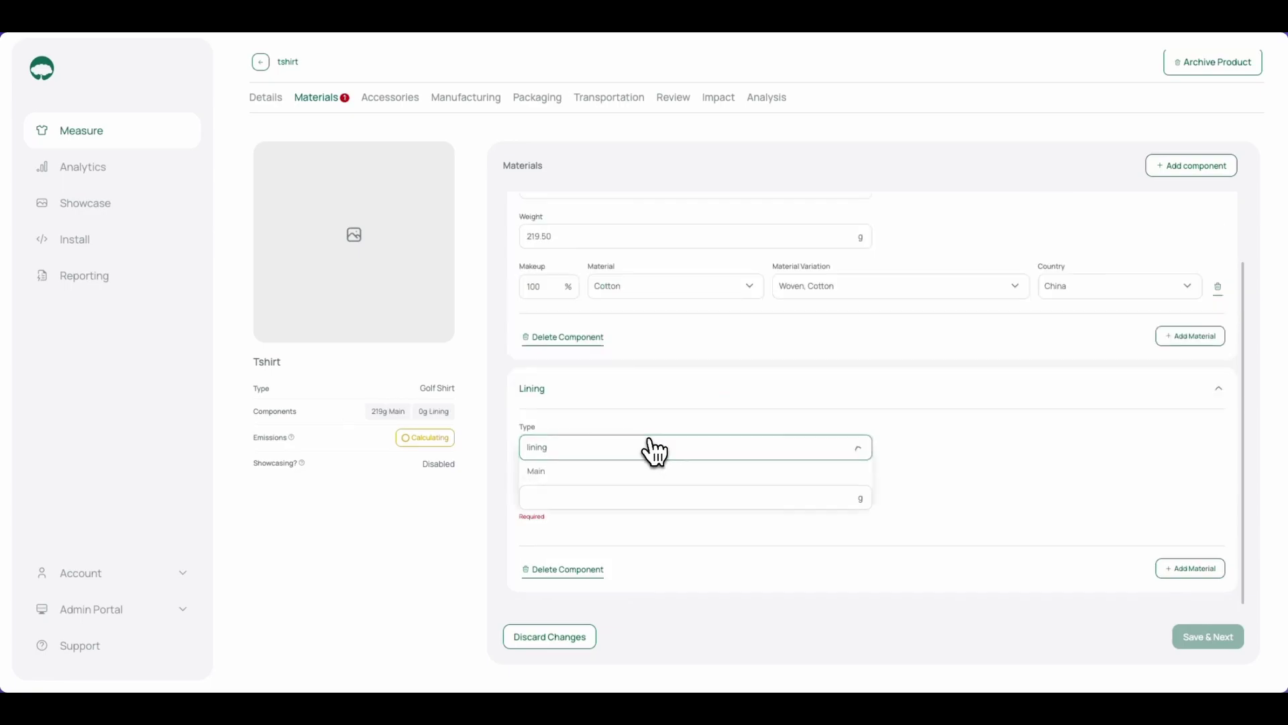
pyautogui.click(633, 495)
pyautogui.write('200')
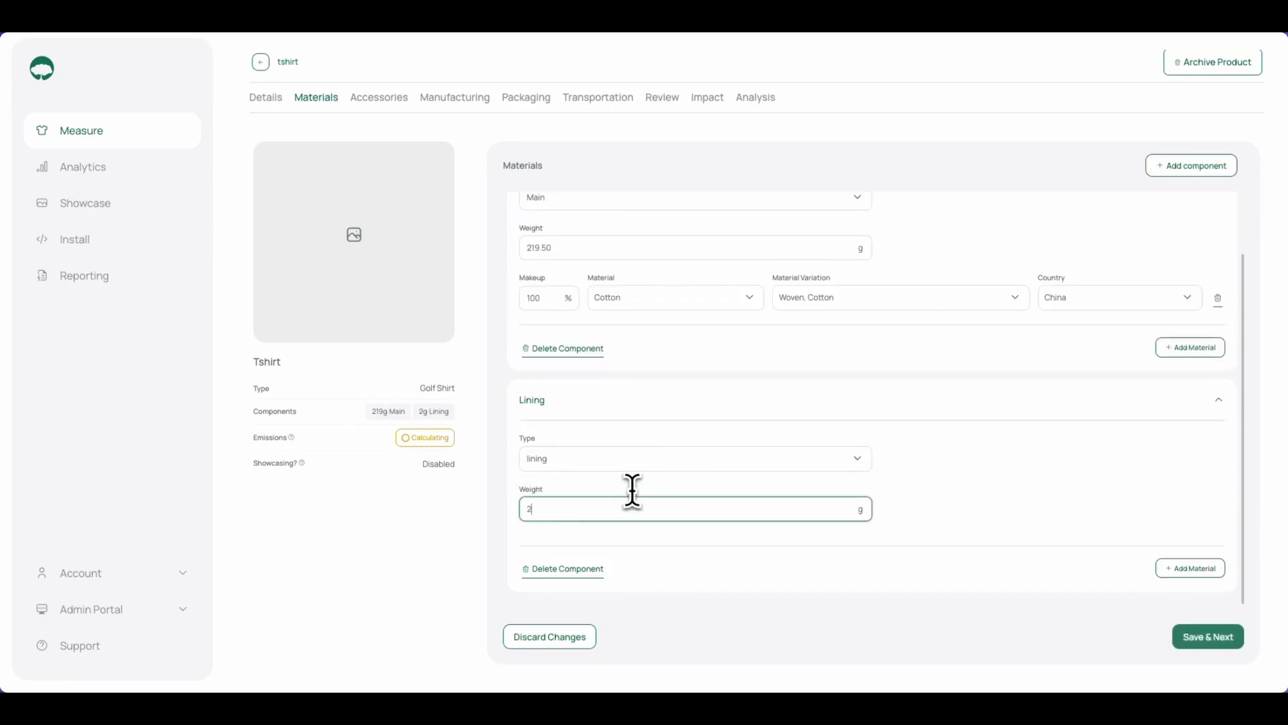
# Give the lining a Polyester, Woven material sourced from Afghanistan
pyautogui.click(1190, 568)
pyautogui.scroll(-1, 1006, 557)
pyautogui.click(681, 509)
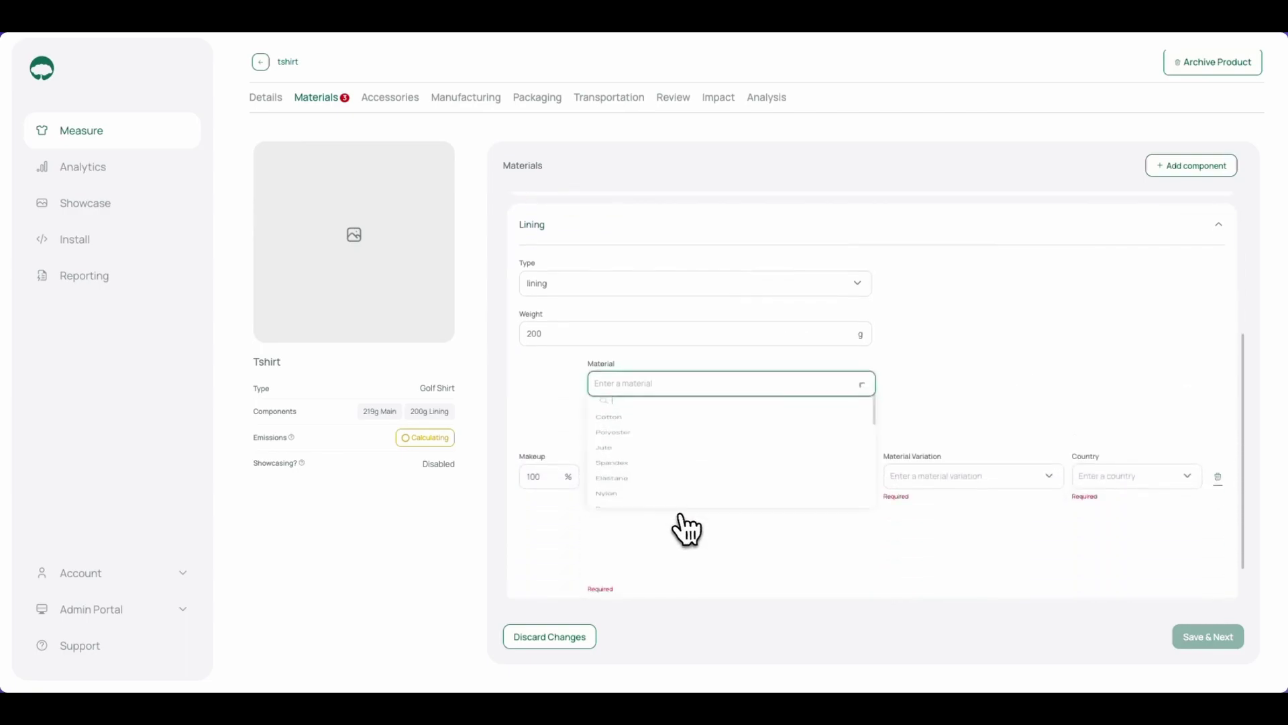
pyautogui.click(705, 401)
pyautogui.click(907, 509)
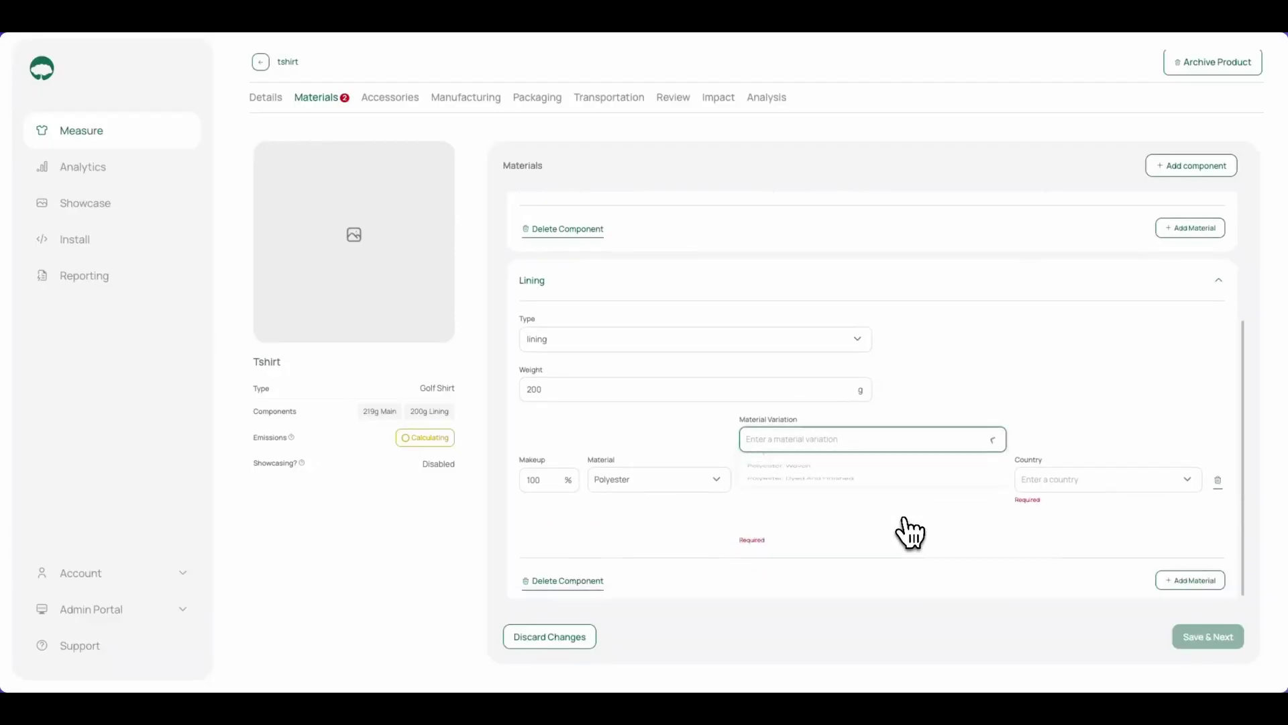
pyautogui.click(858, 494)
pyautogui.click(1093, 508)
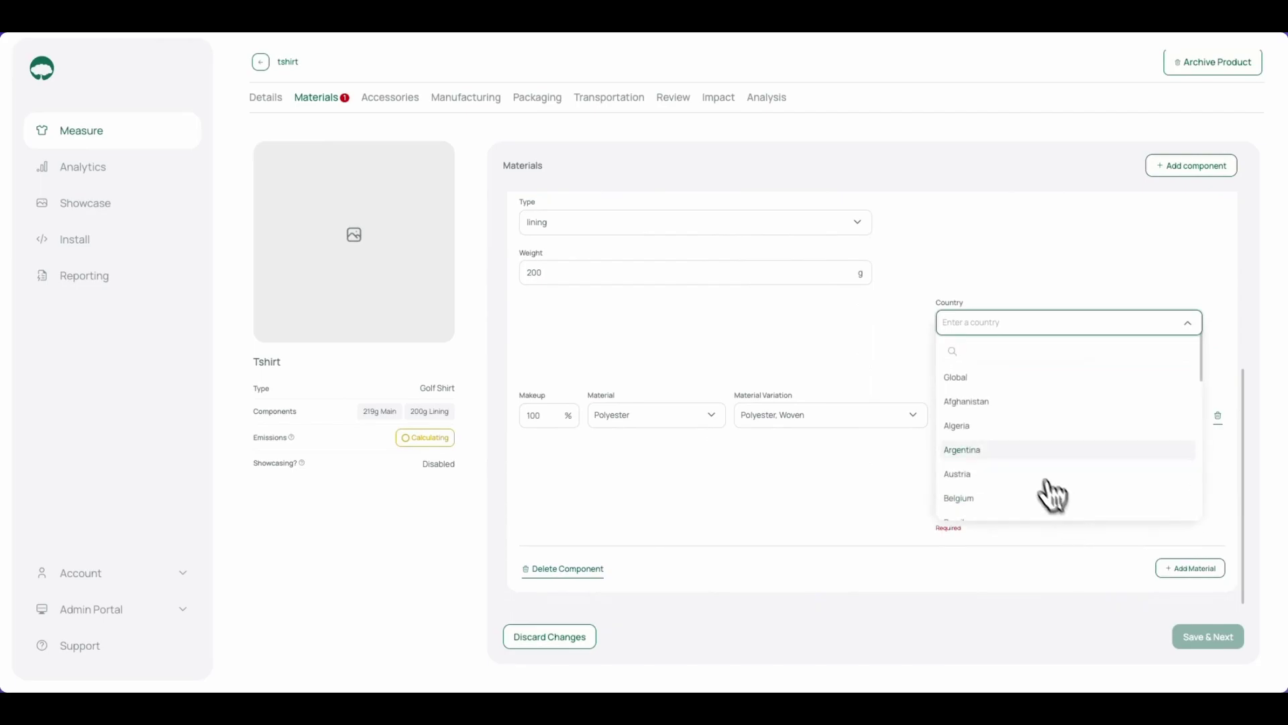
pyautogui.click(1018, 402)
pyautogui.scroll(3, 934, 432)
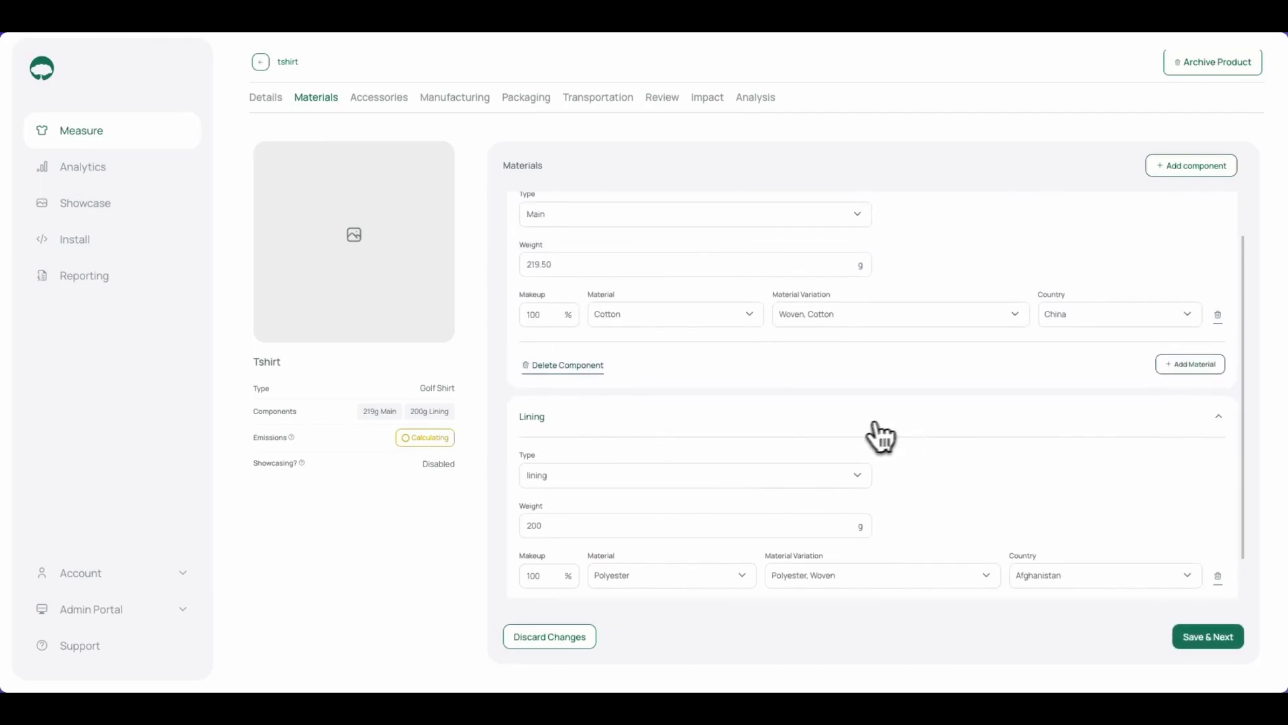
pyautogui.scroll(-3, 738, 426)
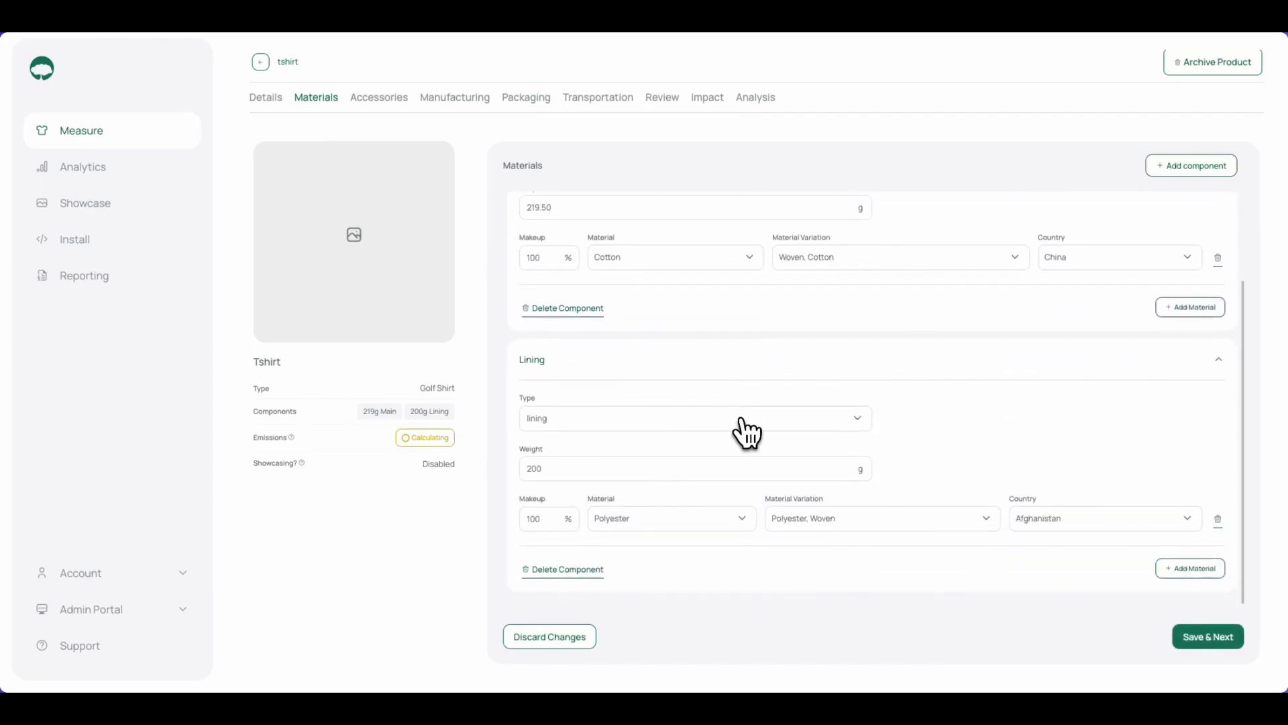
# Save the materials and add a Button, Metal accessory
pyautogui.click(1217, 637)
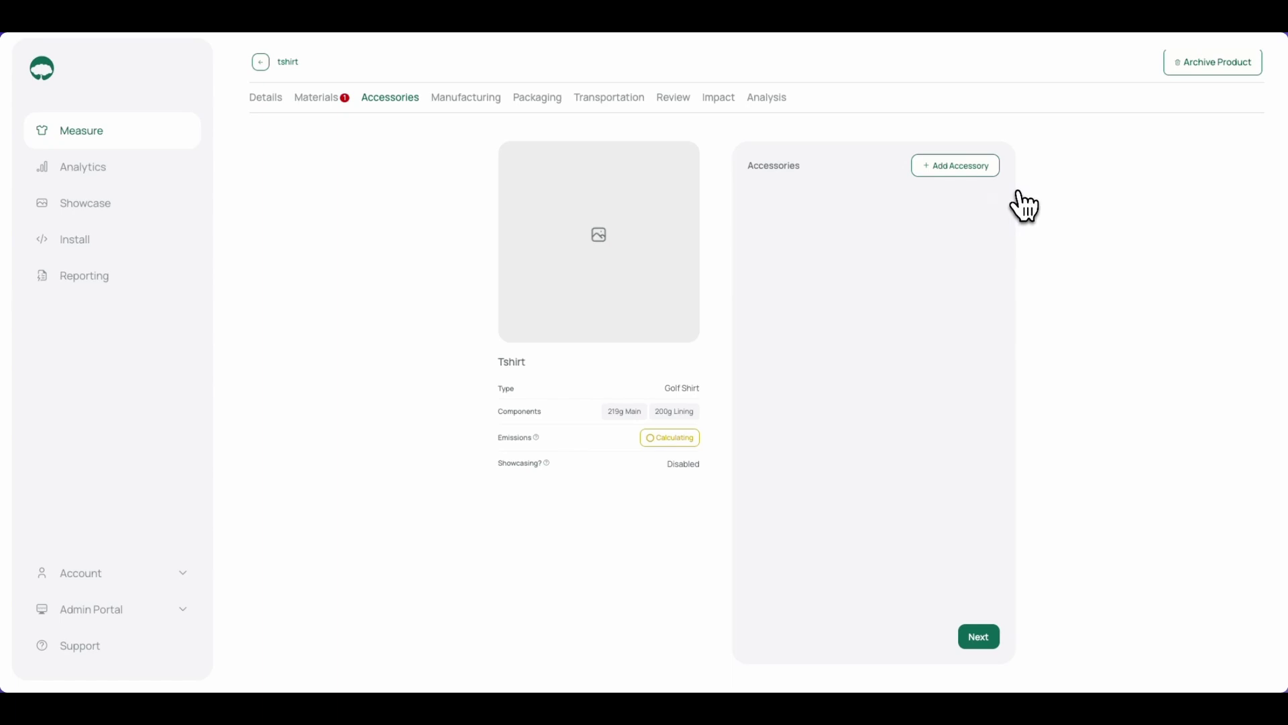
pyautogui.click(941, 173)
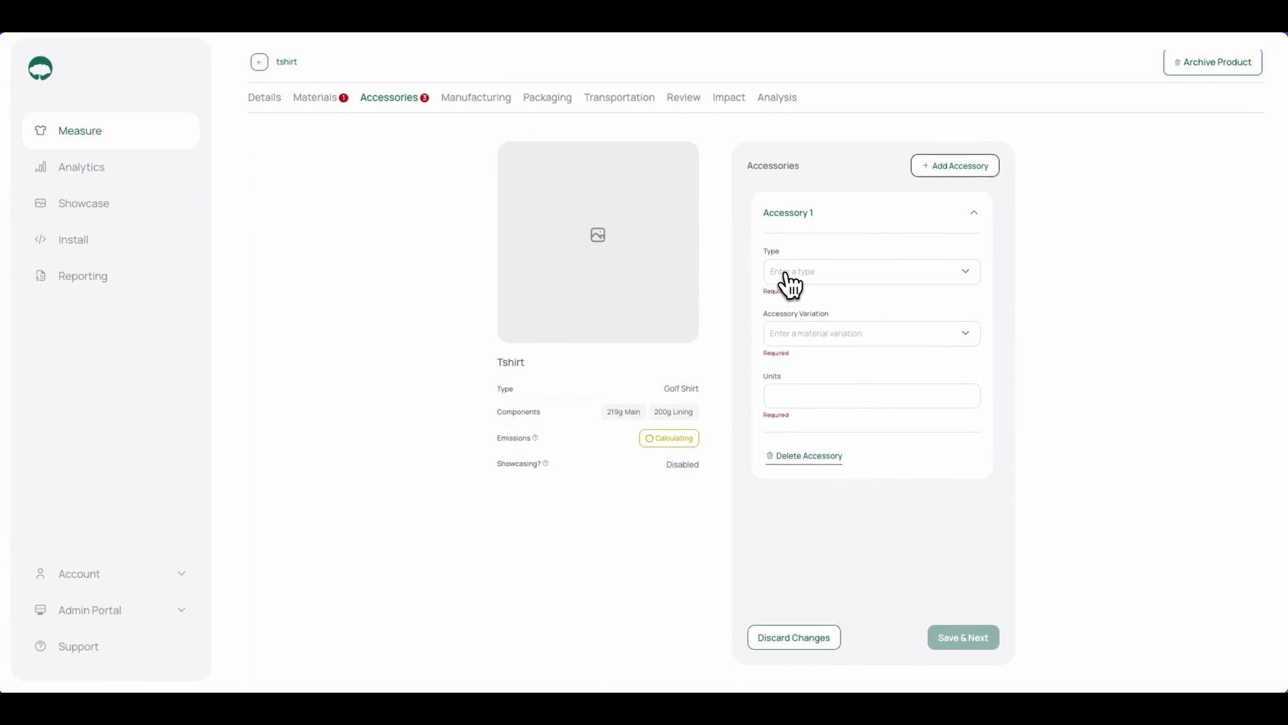
pyautogui.click(789, 276)
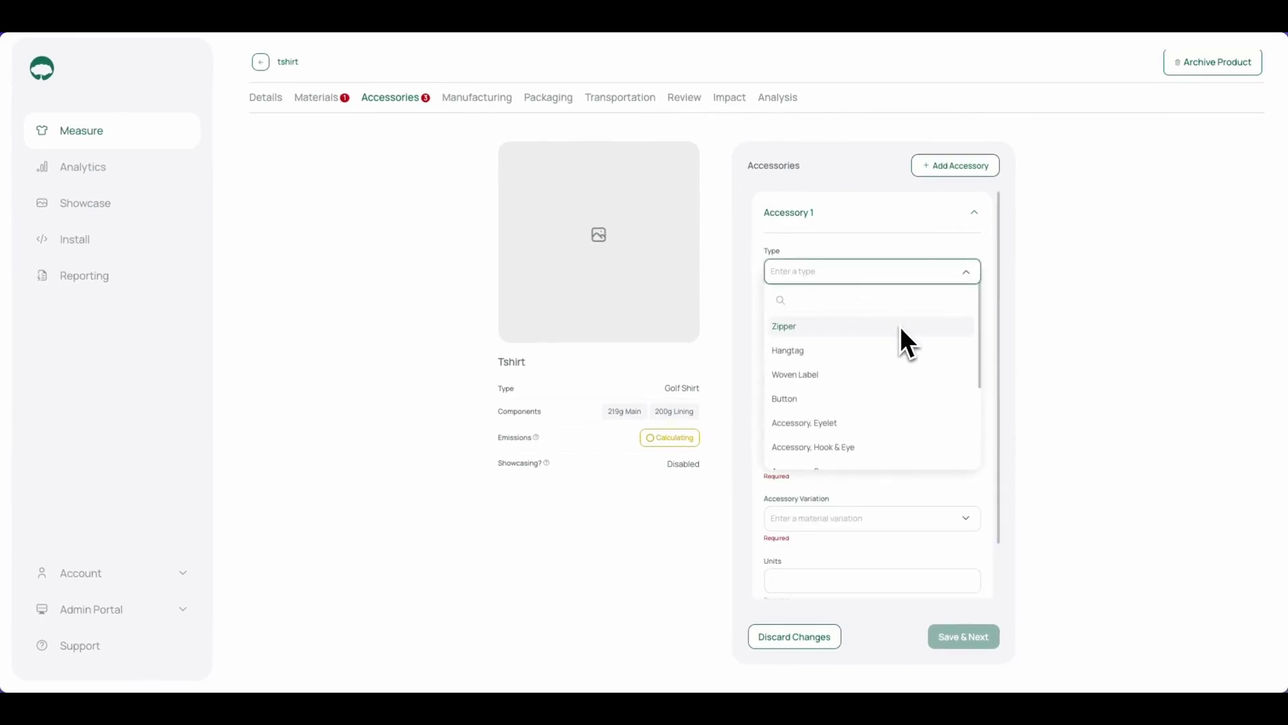
pyautogui.scroll(-1, 901, 328)
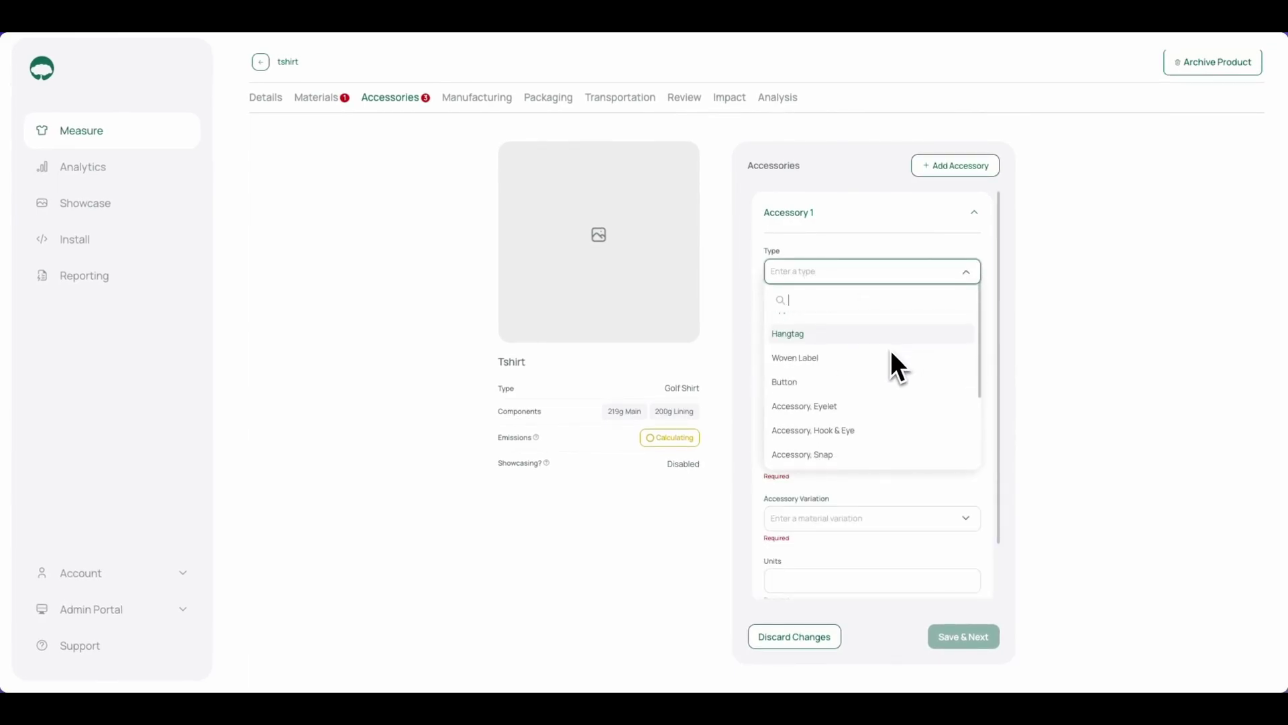
pyautogui.click(858, 387)
pyautogui.click(817, 329)
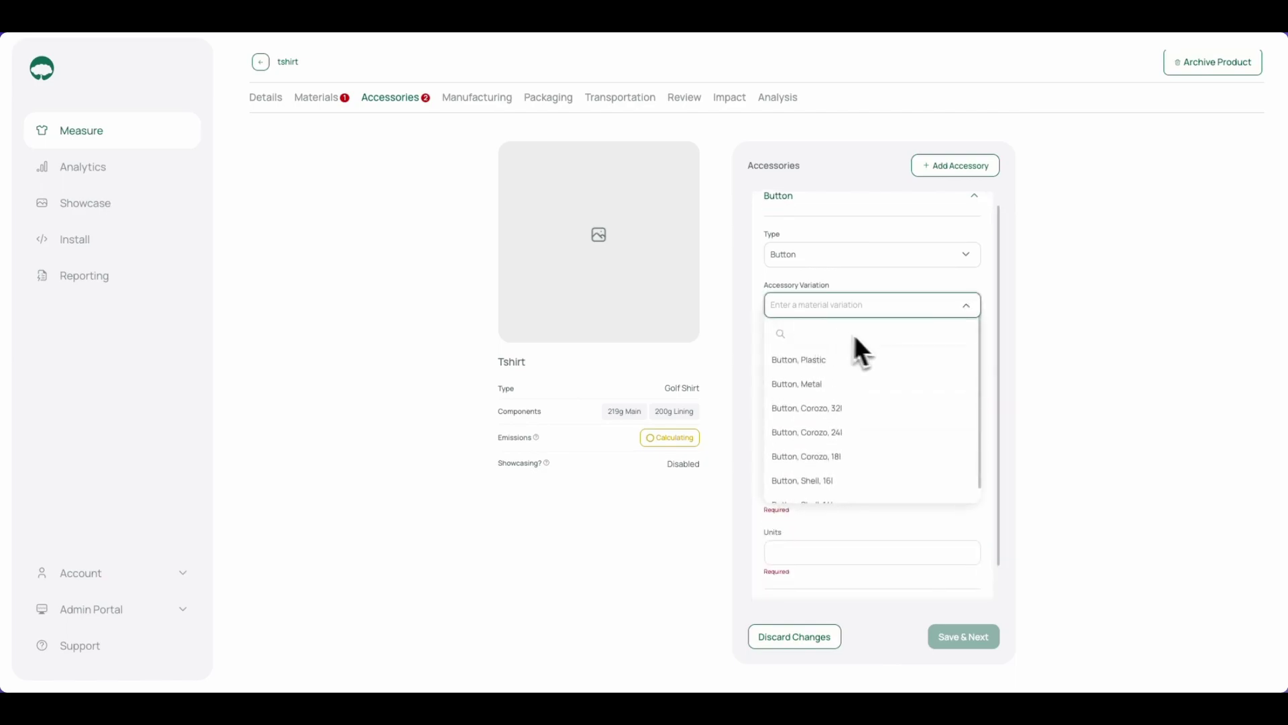
pyautogui.click(856, 386)
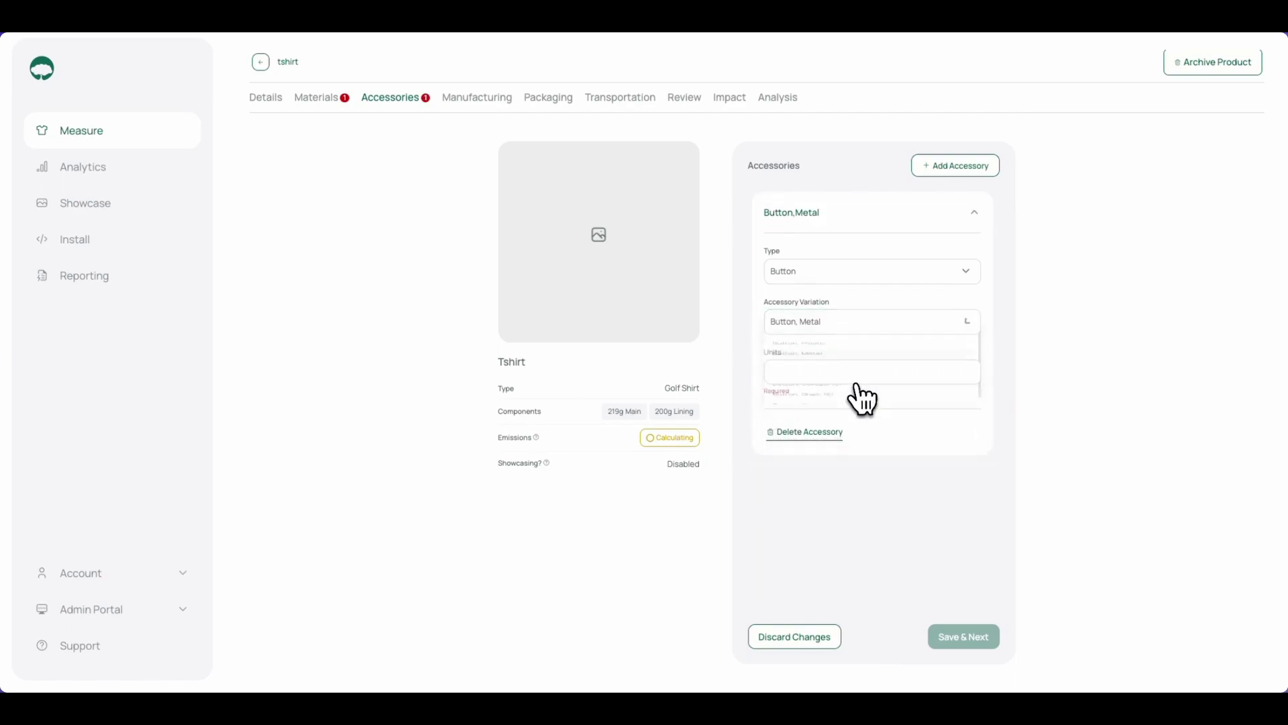
# Set the button quantity to 3 and save the accessories
pyautogui.click(843, 376)
pyautogui.write('3')
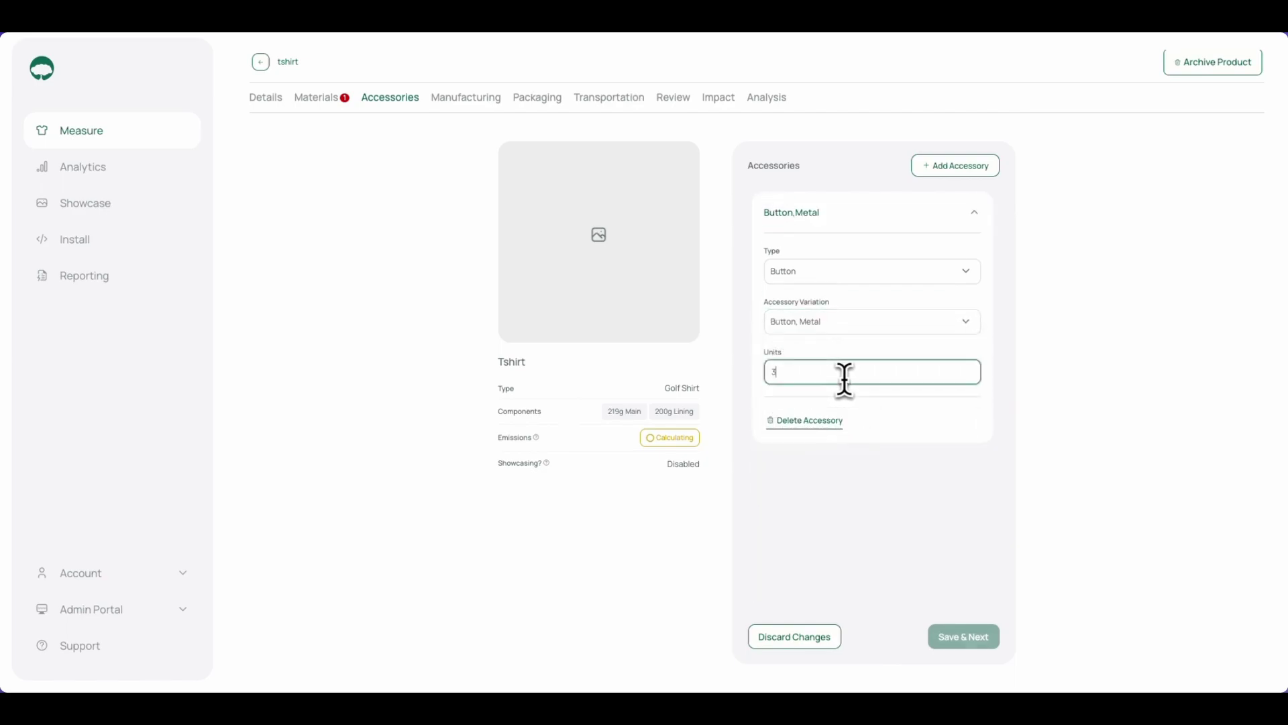
pyautogui.click(892, 446)
pyautogui.click(968, 644)
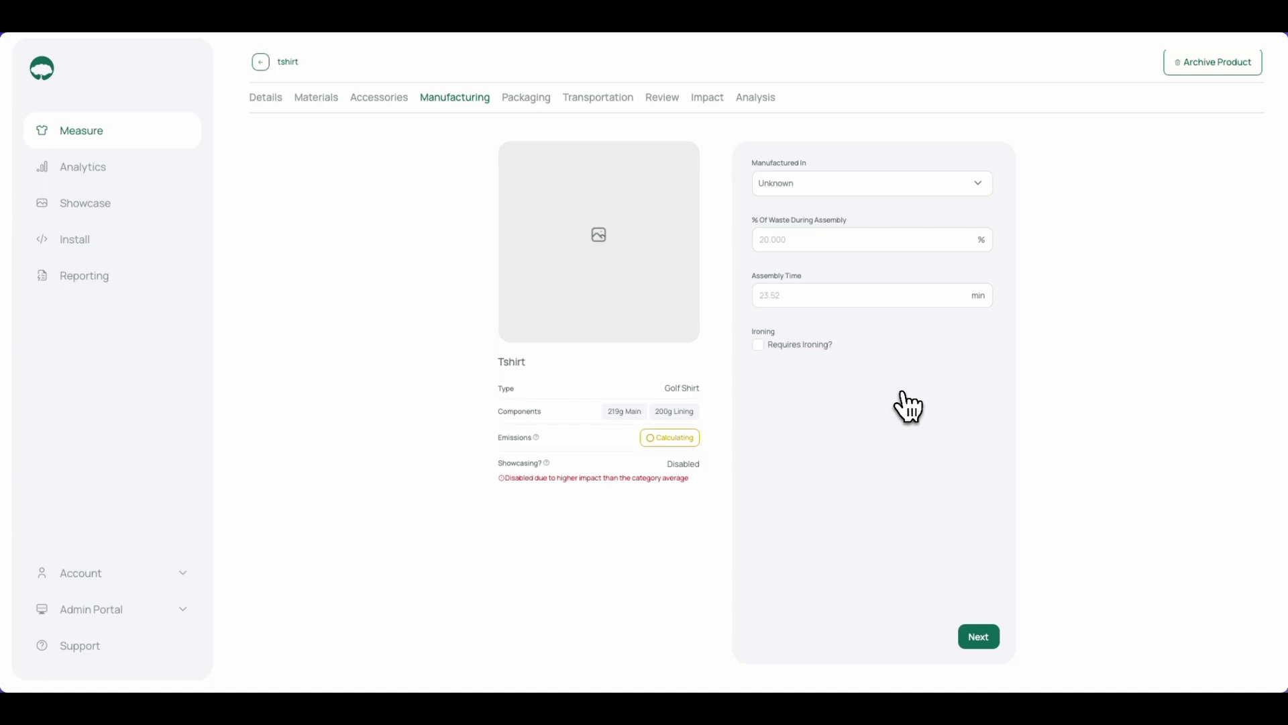
# Choose China as the Manufactured In country and save the manufacturing details
pyautogui.click(925, 185)
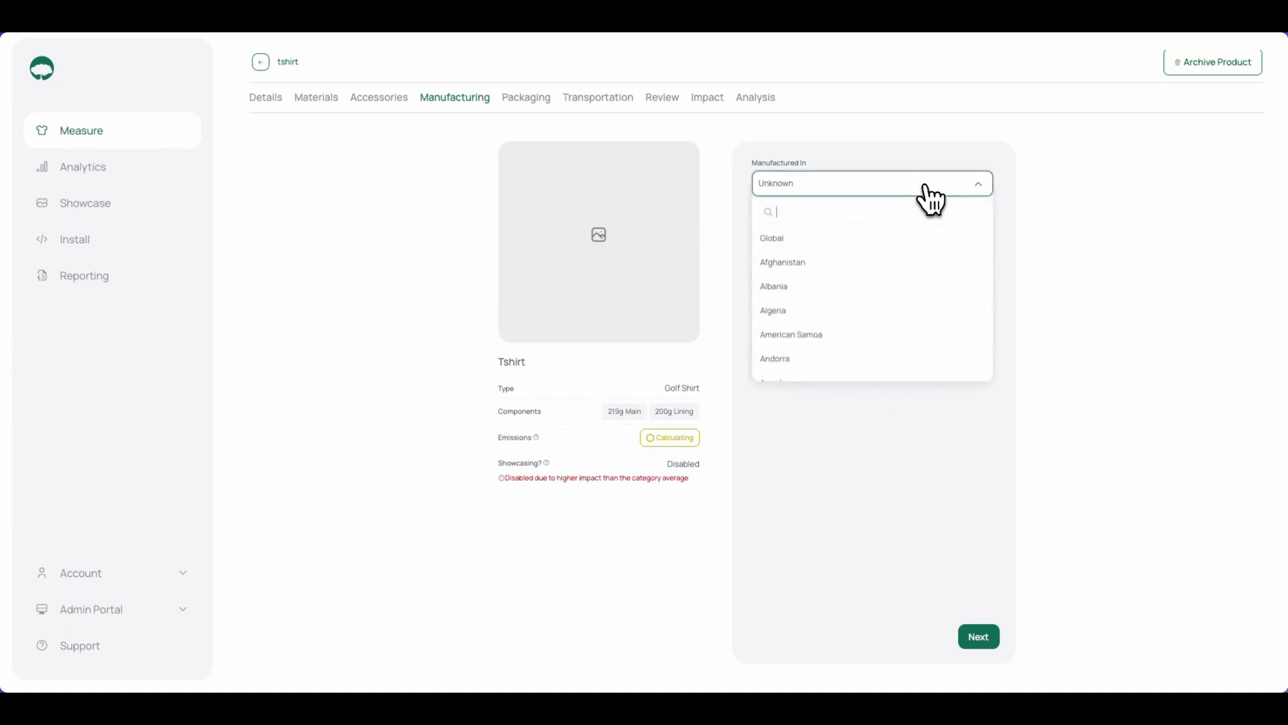
pyautogui.write('china')
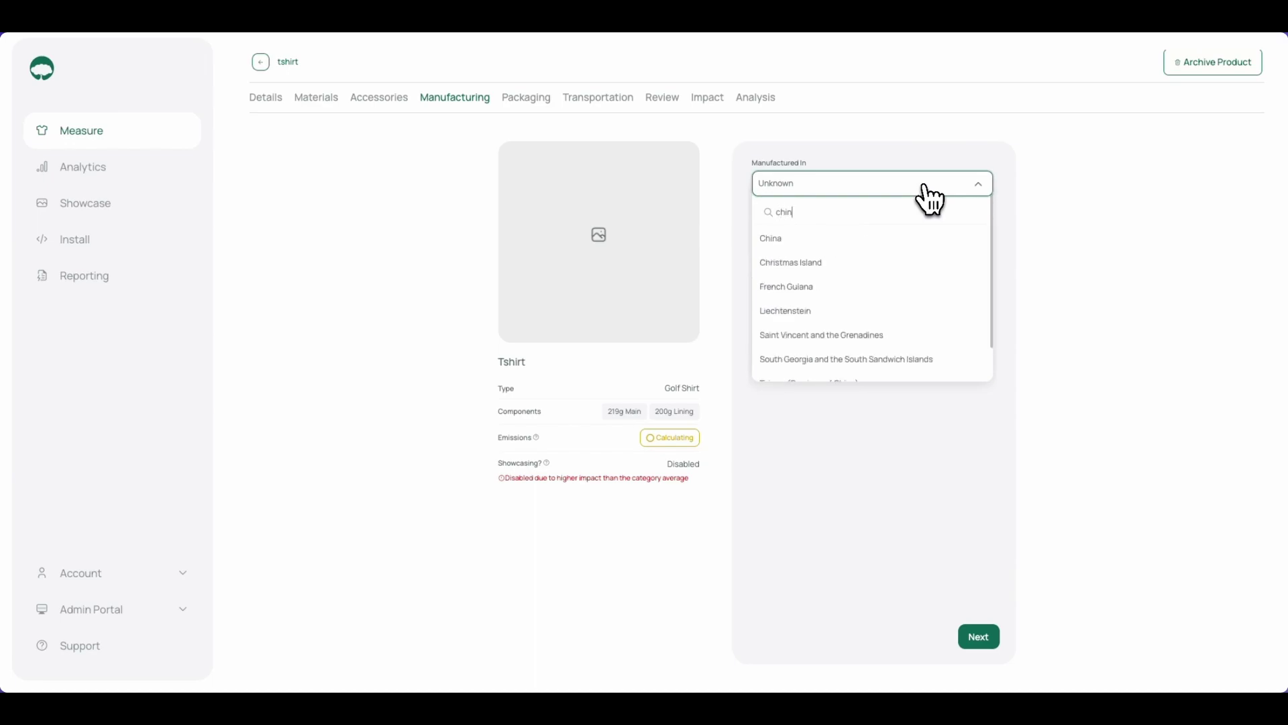
pyautogui.press('BackSpace')
pyautogui.press('BackSpace')
pyautogui.press('BackSpace')
pyautogui.press('BackSpace')
pyautogui.press('BackSpace')
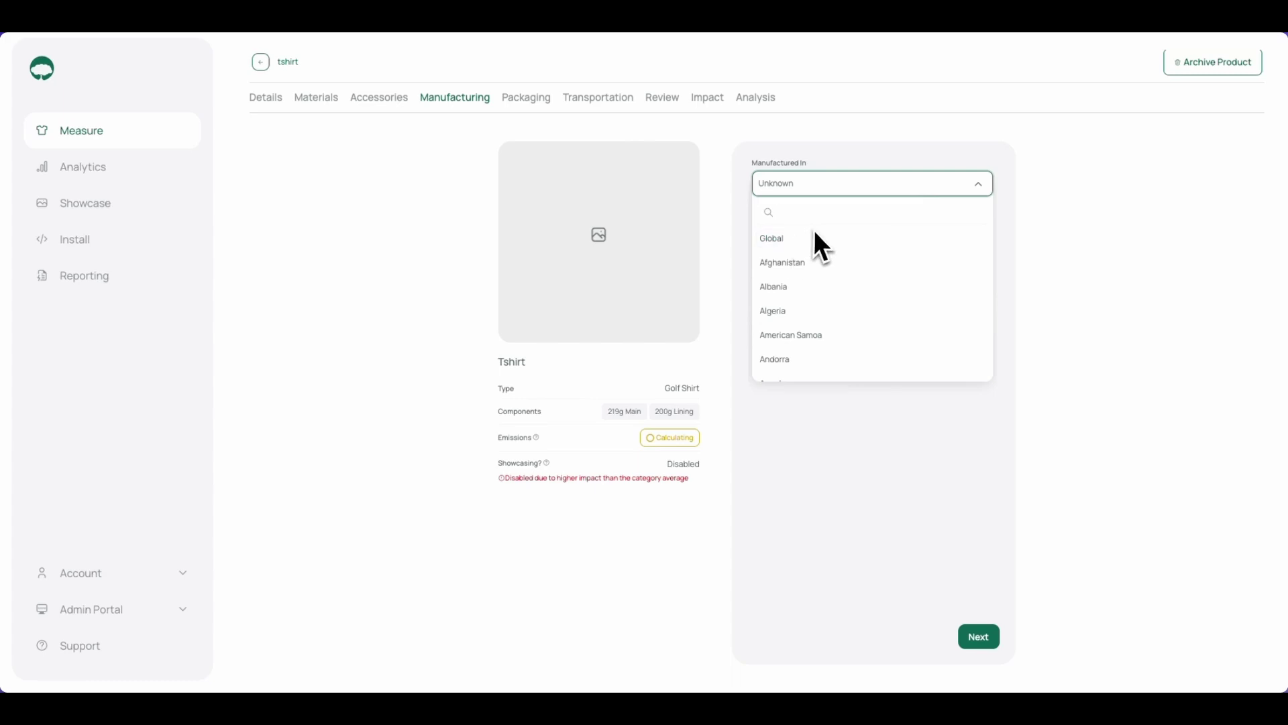
pyautogui.write('china')
pyautogui.click(795, 240)
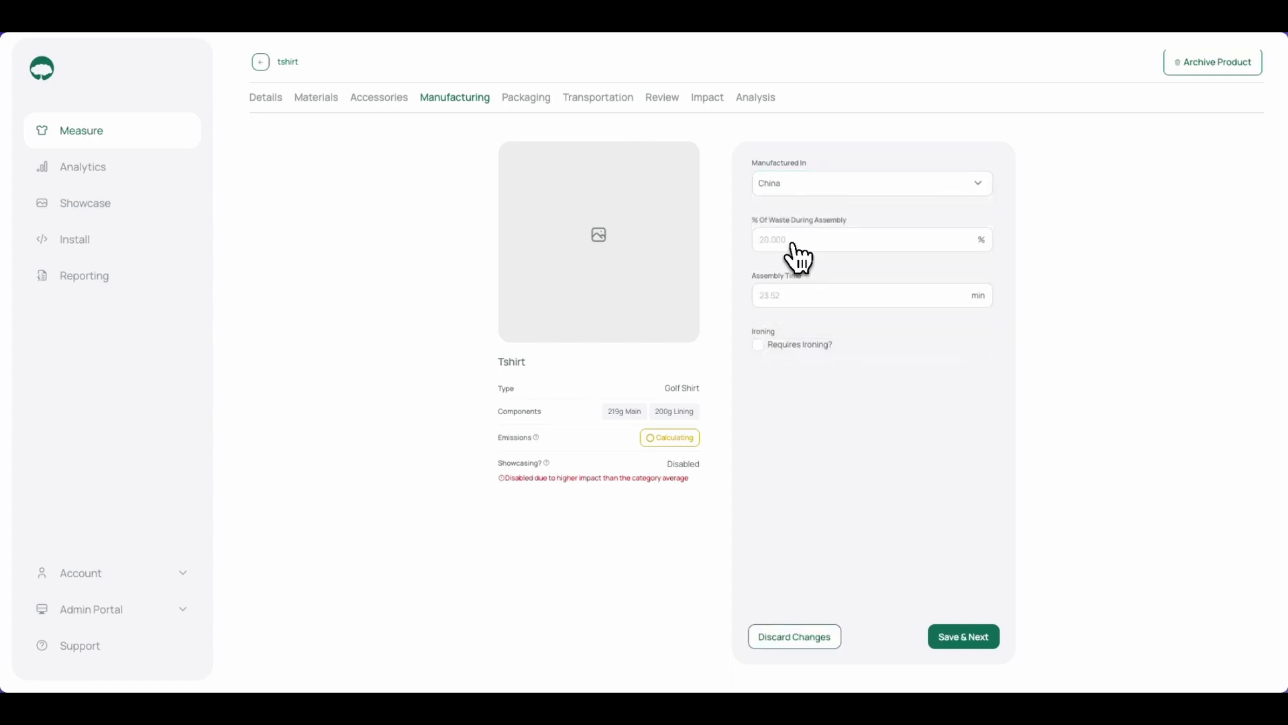
pyautogui.click(959, 636)
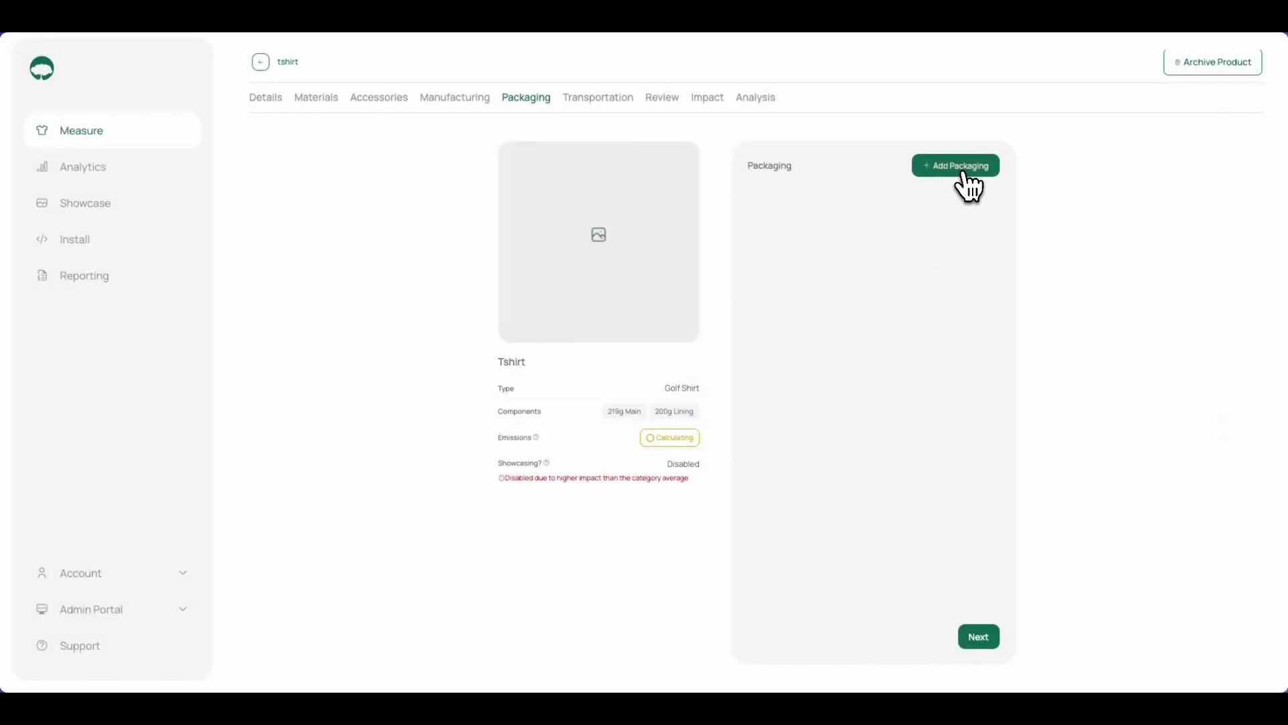
# Add Corrugated Cardboard packaging weighing 500 and save it
pyautogui.click(961, 174)
pyautogui.click(851, 270)
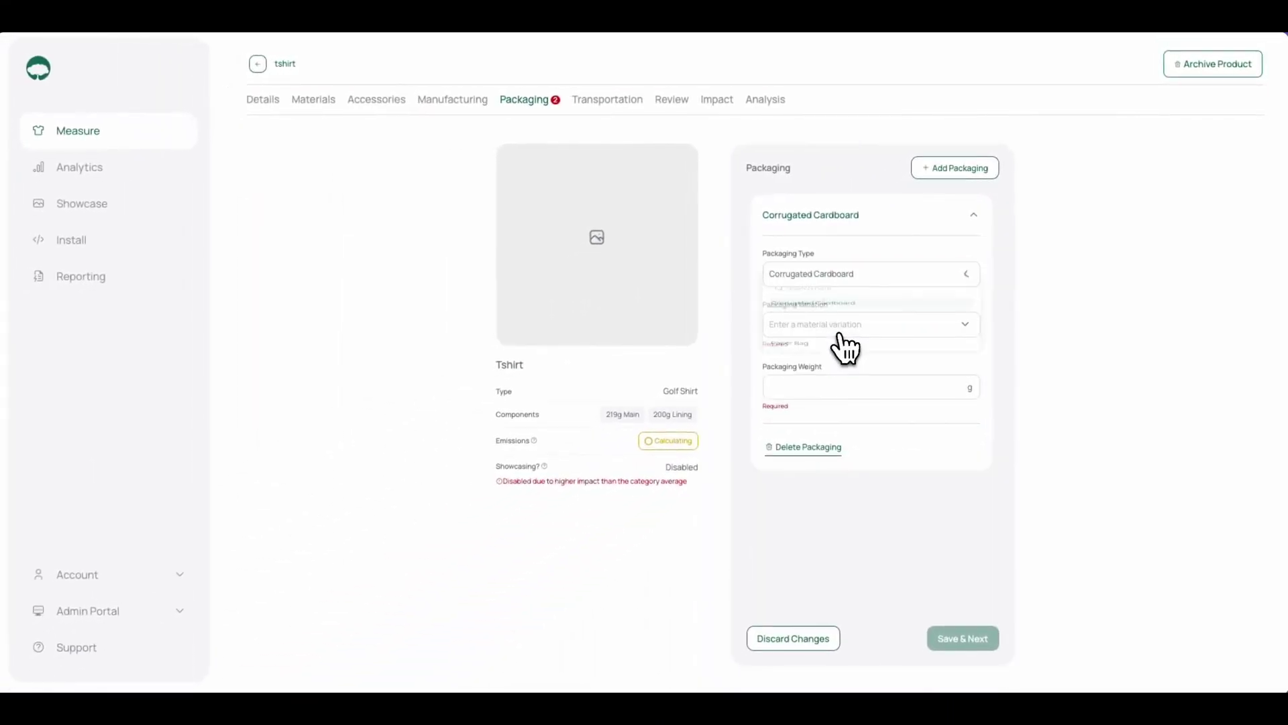
pyautogui.click(844, 325)
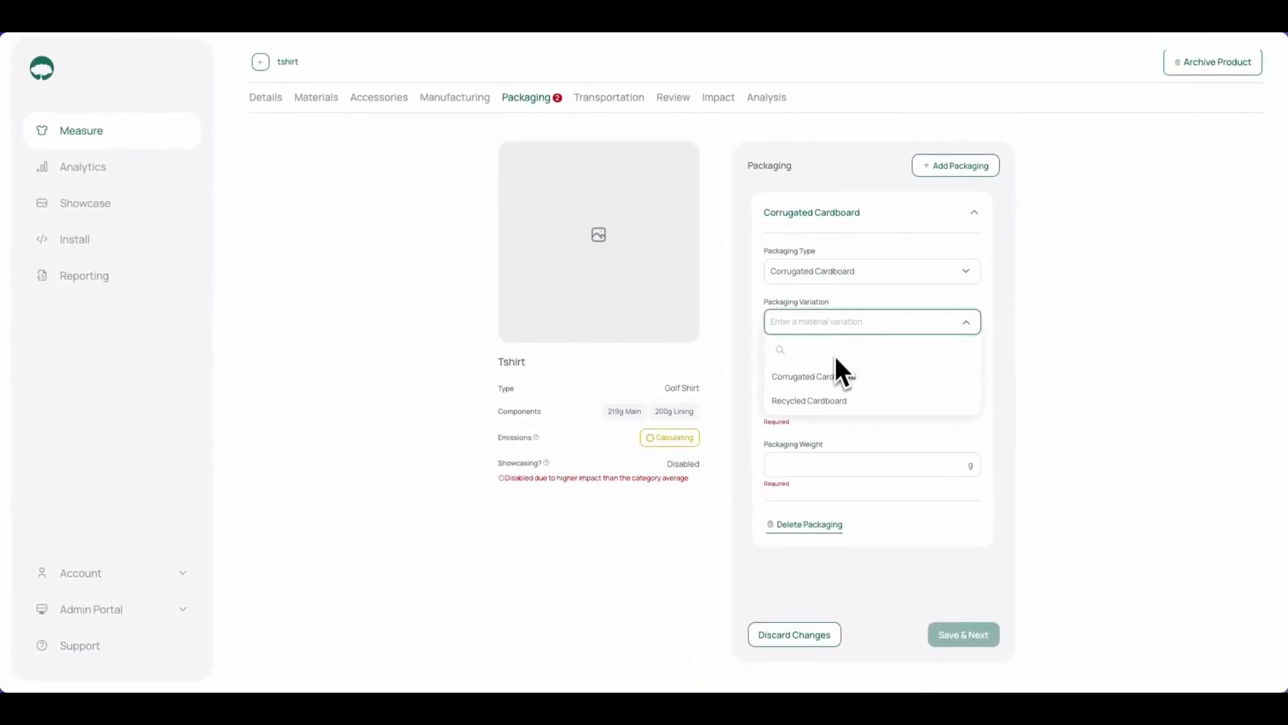
pyautogui.click(834, 374)
pyautogui.click(842, 374)
pyautogui.write('500')
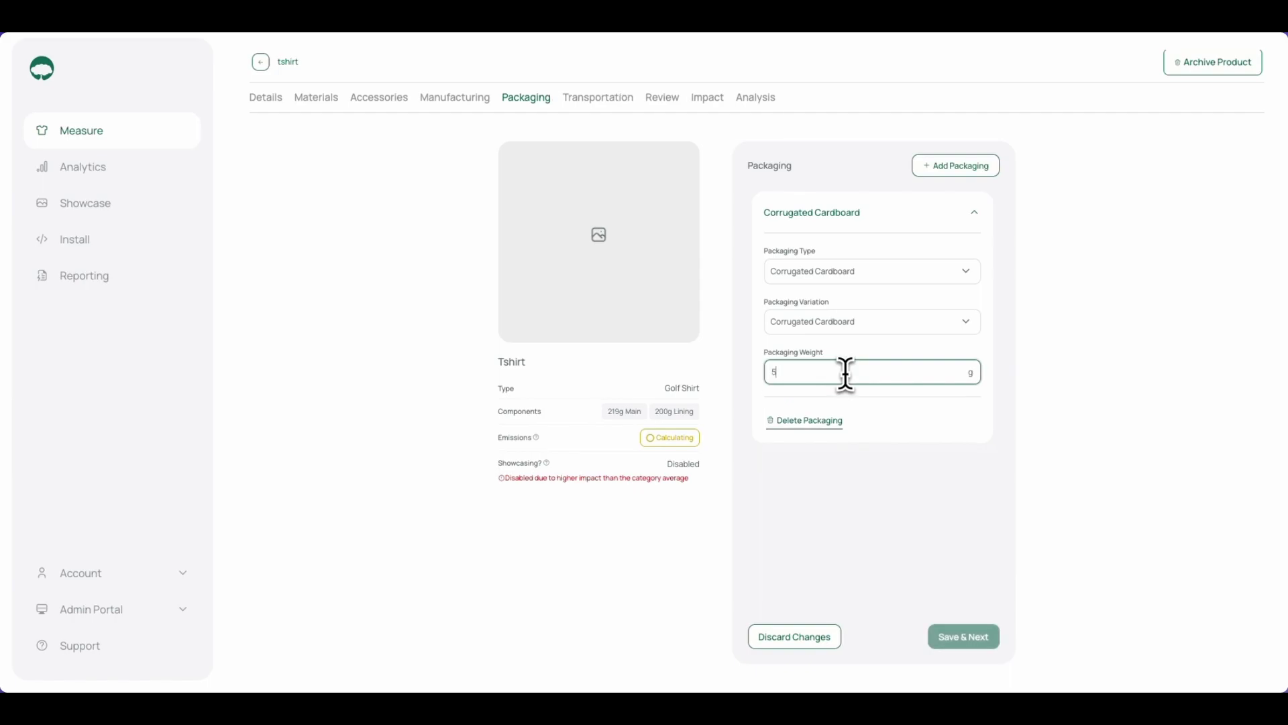
pyautogui.click(974, 643)
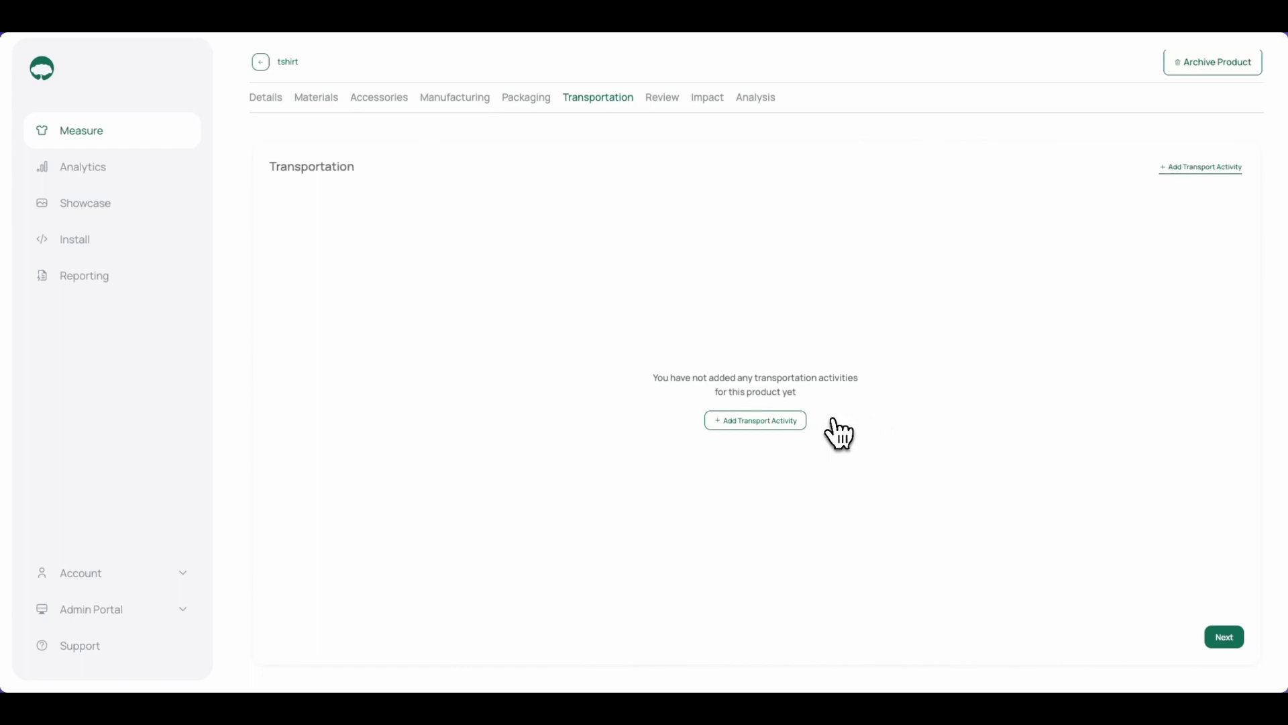
# Add a transport activity with origin China and transport mode Sea
pyautogui.click(792, 423)
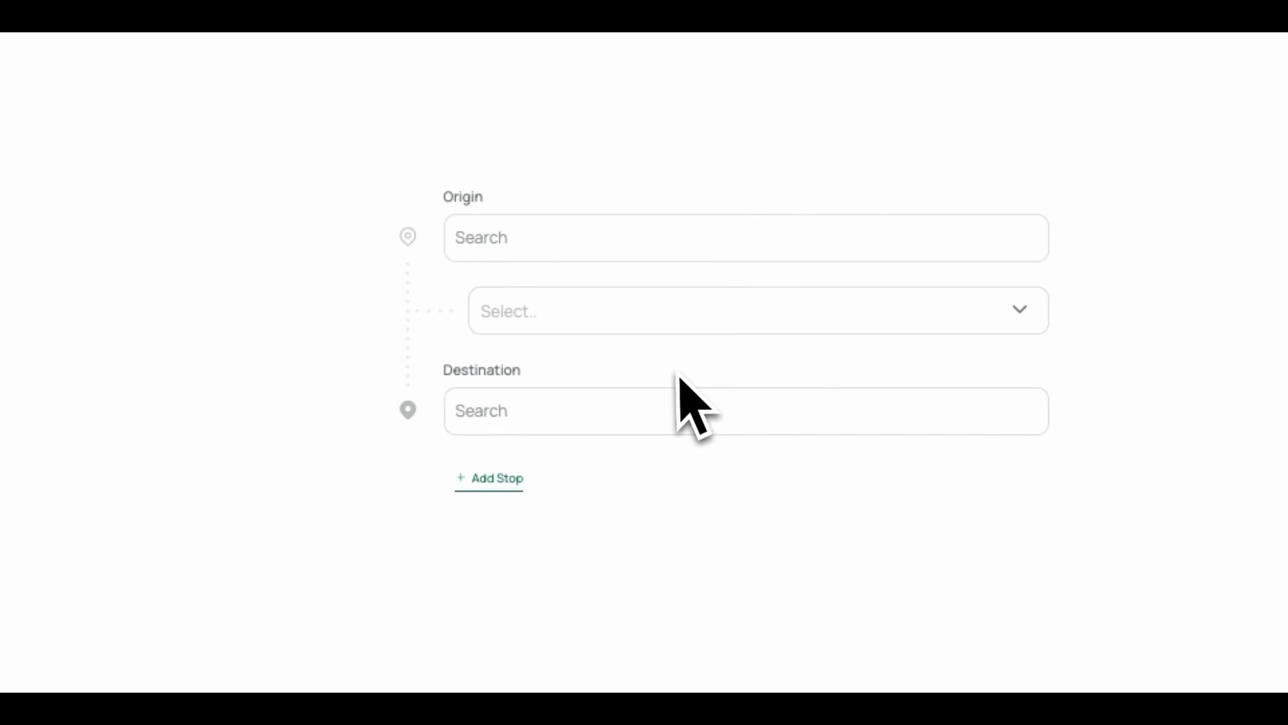
pyautogui.click(494, 250)
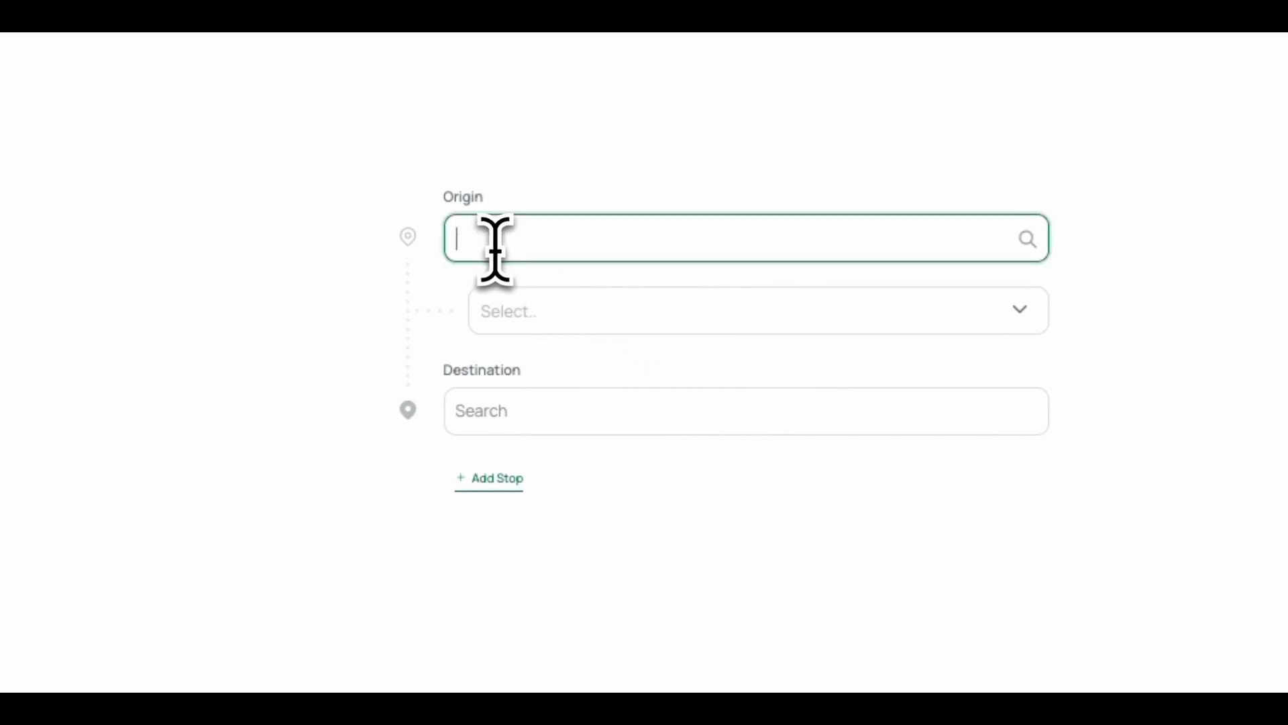
pyautogui.write('china')
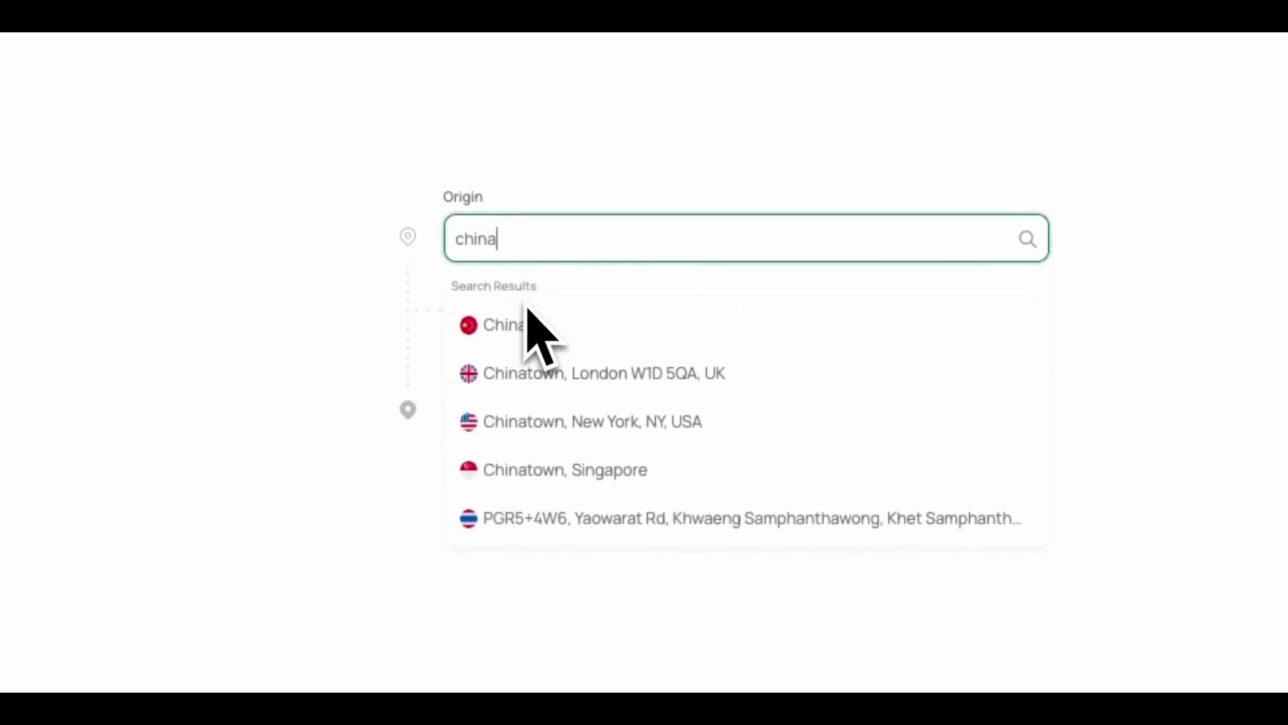
pyautogui.click(534, 321)
pyautogui.click(563, 318)
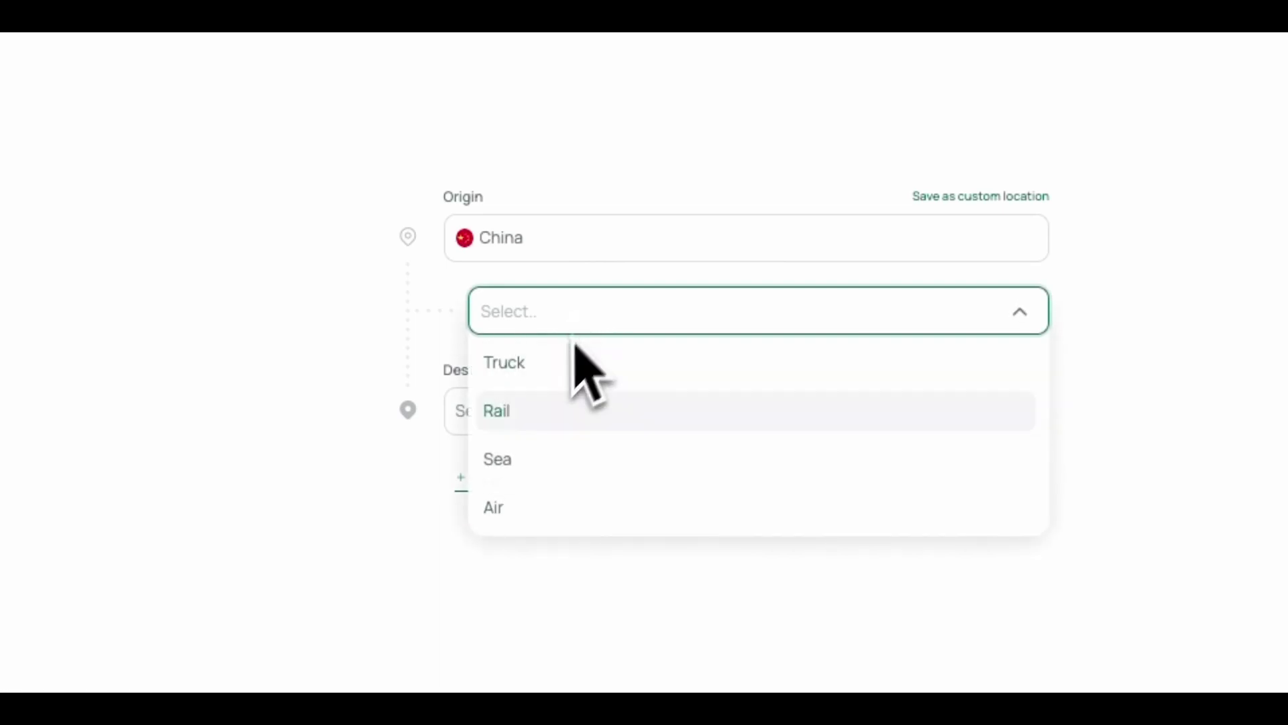
pyautogui.click(552, 456)
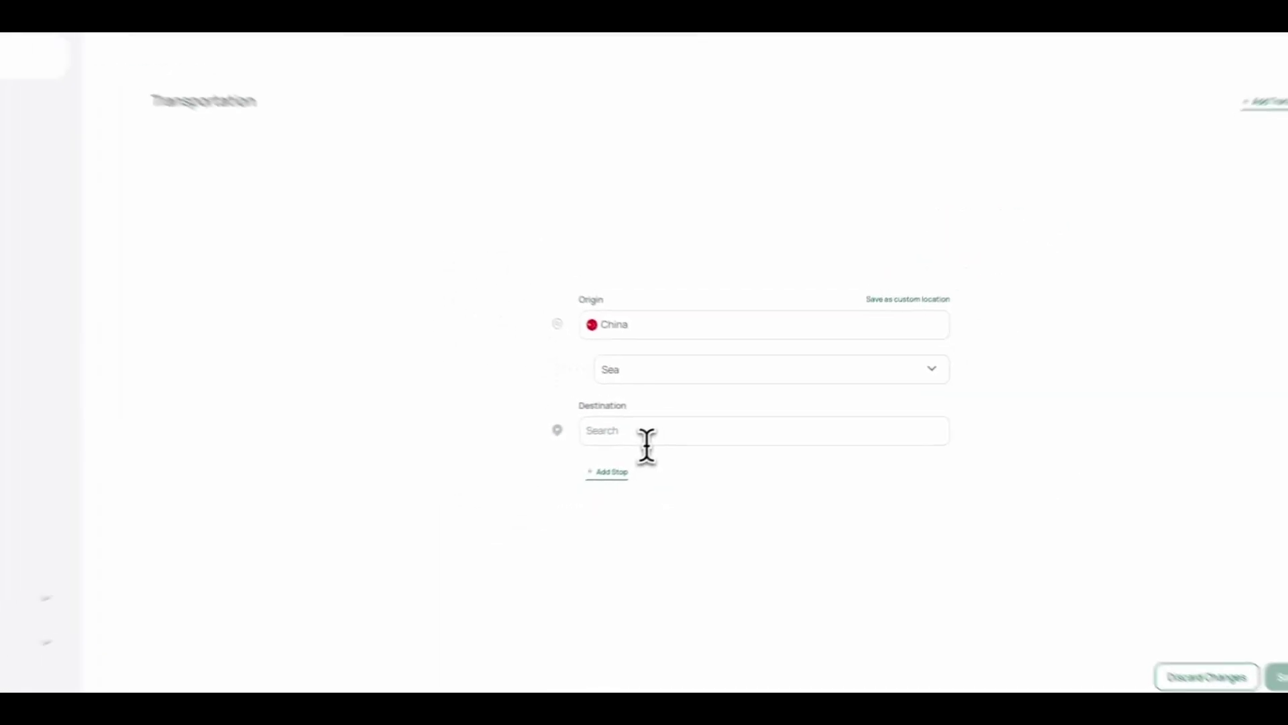
# Set the shipment destination to Calgary, AB, Canada
pyautogui.click(559, 429)
pyautogui.write('cal')
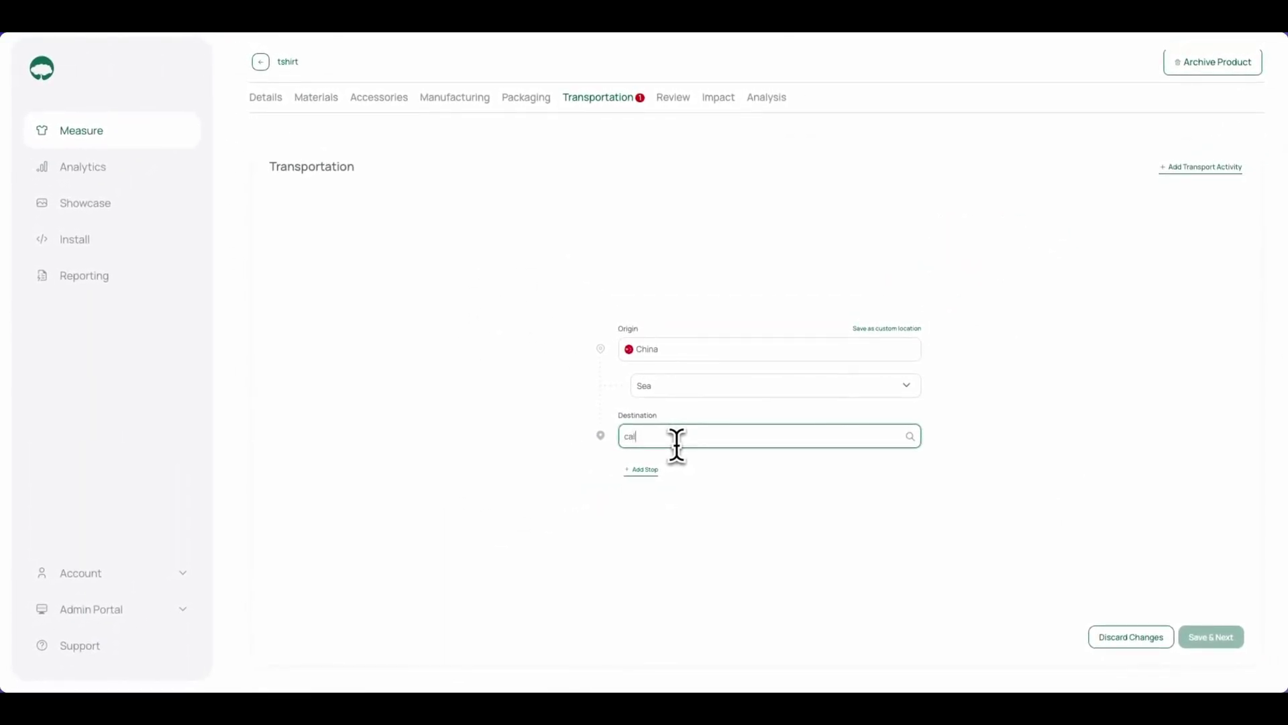
pyautogui.write('gary canada')
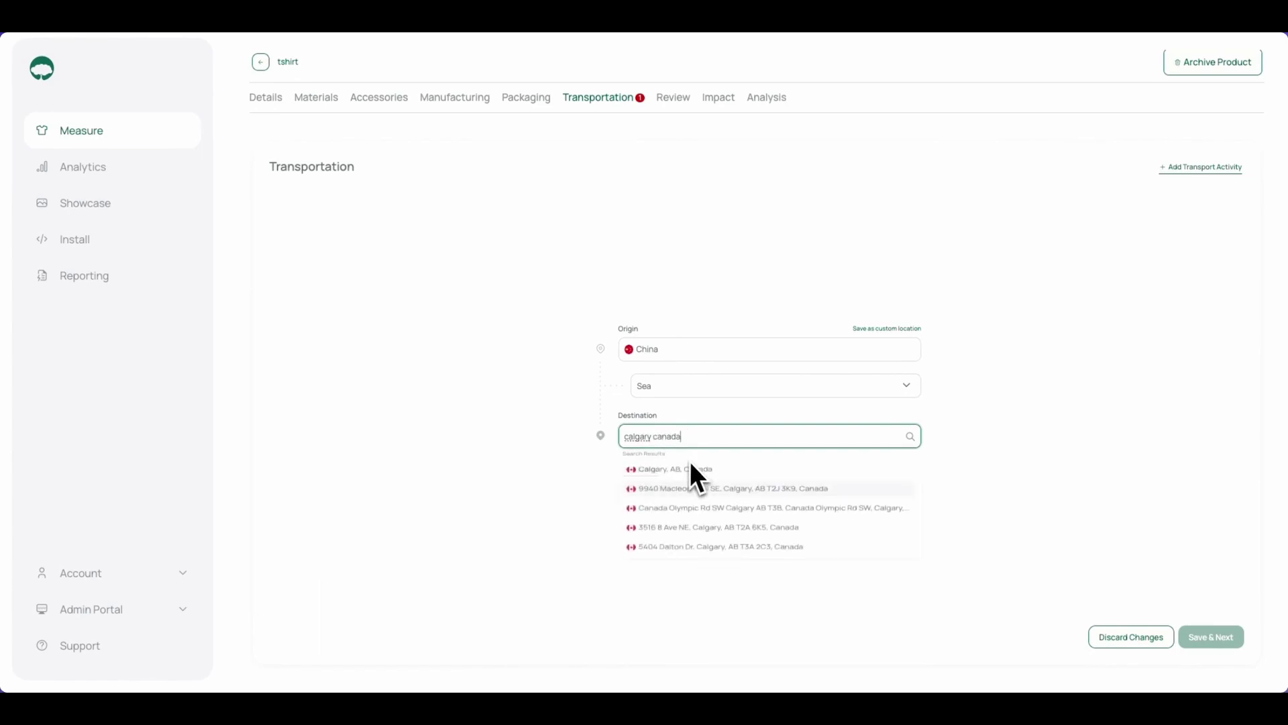
pyautogui.click(688, 482)
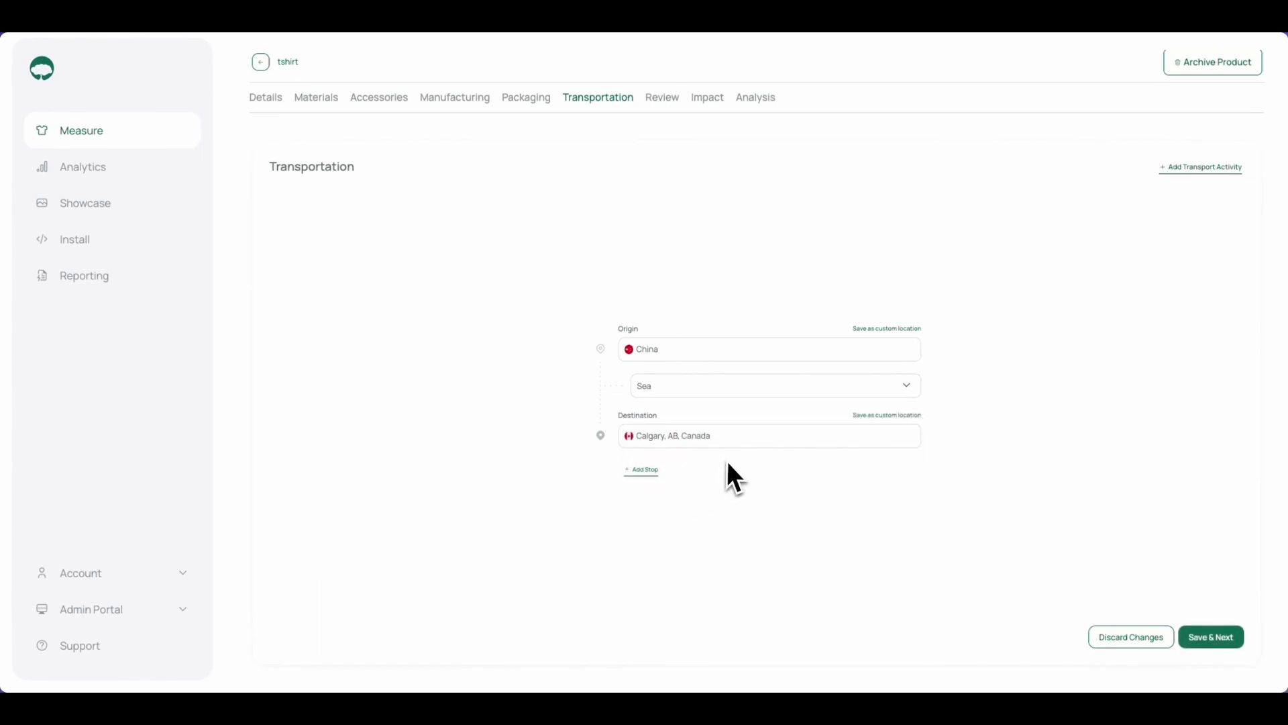
# Insert a California, USA stop with the onward leg travelling by Truck
pyautogui.click(647, 471)
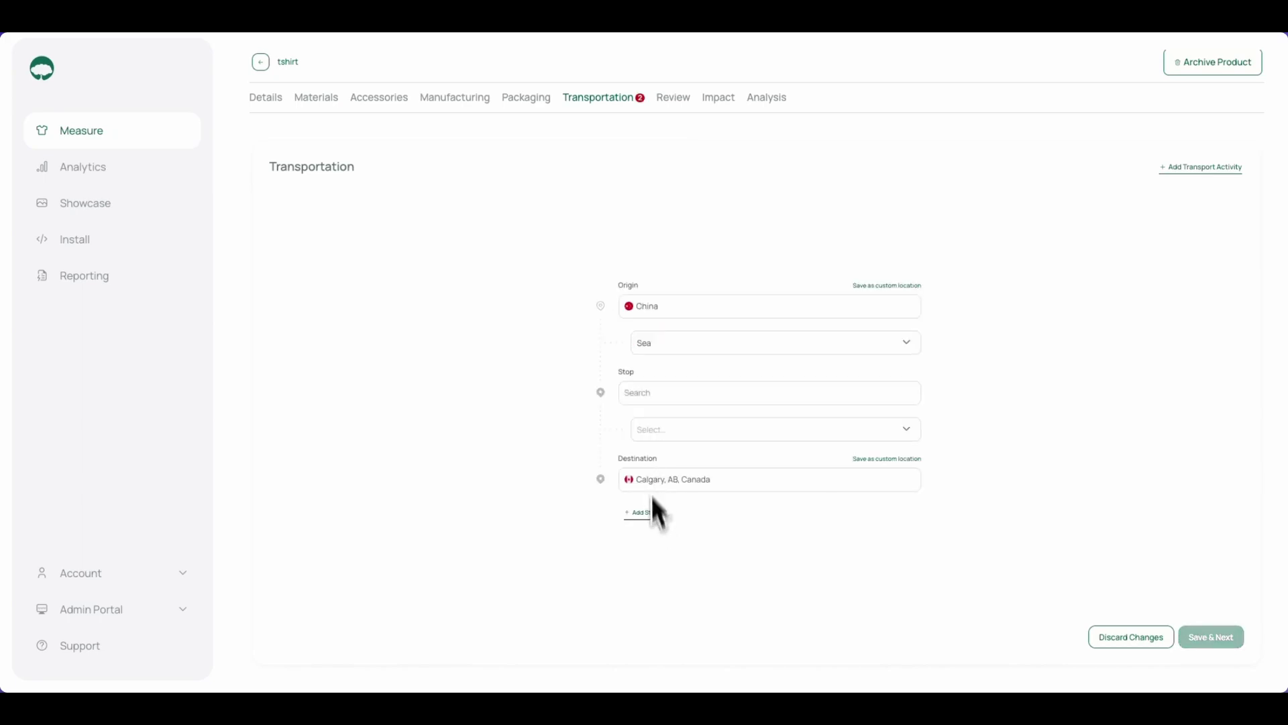
pyautogui.click(664, 395)
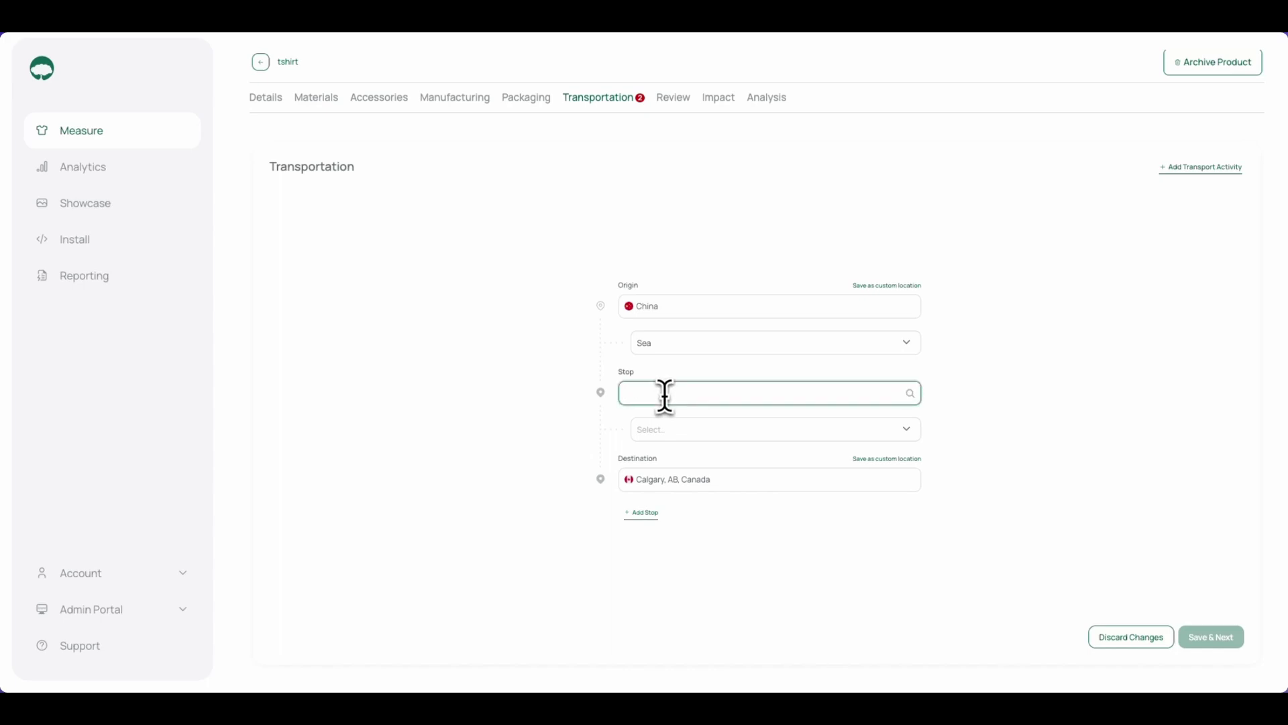
pyautogui.write('califor')
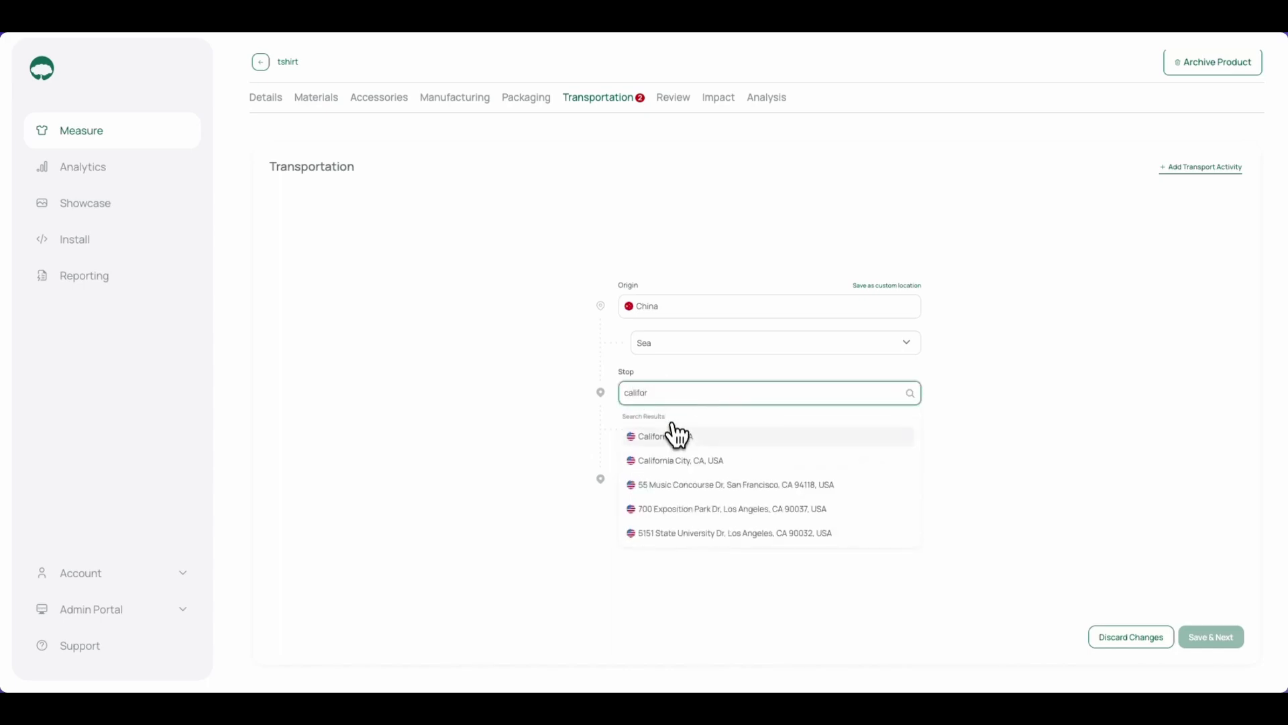
pyautogui.click(676, 434)
pyautogui.click(674, 432)
pyautogui.click(674, 449)
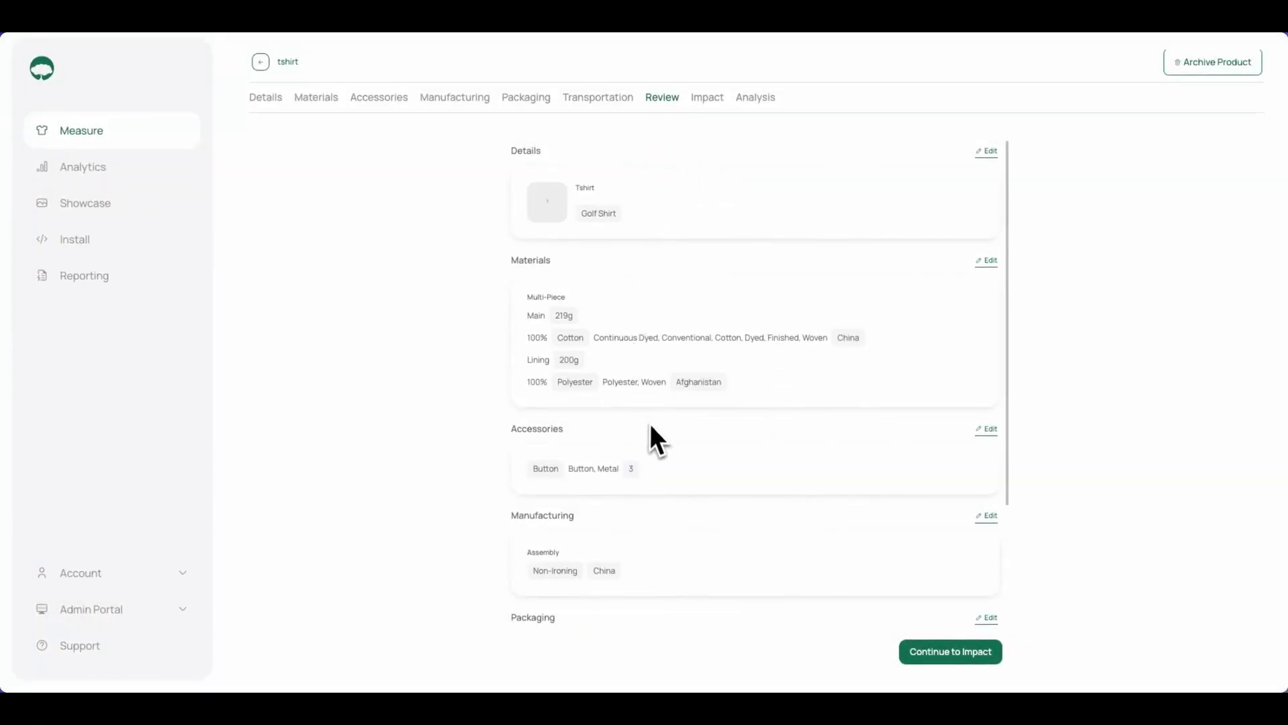
# Scroll through the Review summary, then continue to the impact results
pyautogui.scroll(-3, 856, 393)
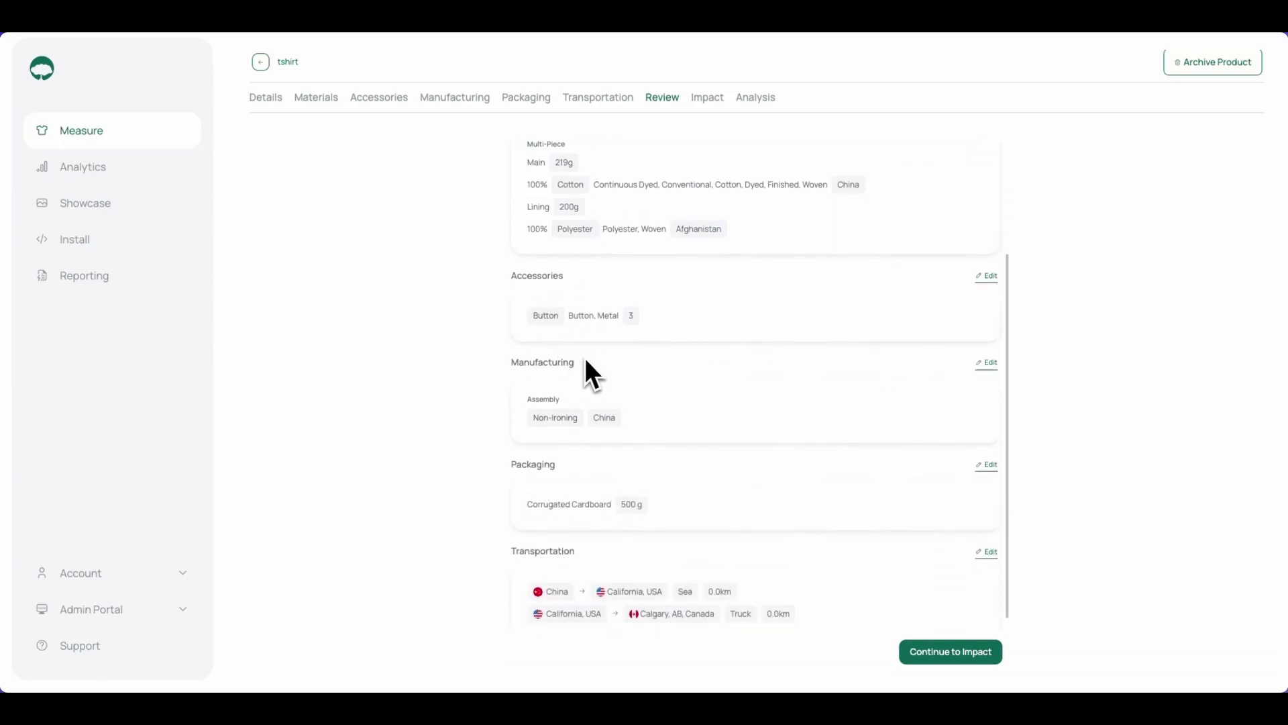
pyautogui.scroll(-1, 586, 370)
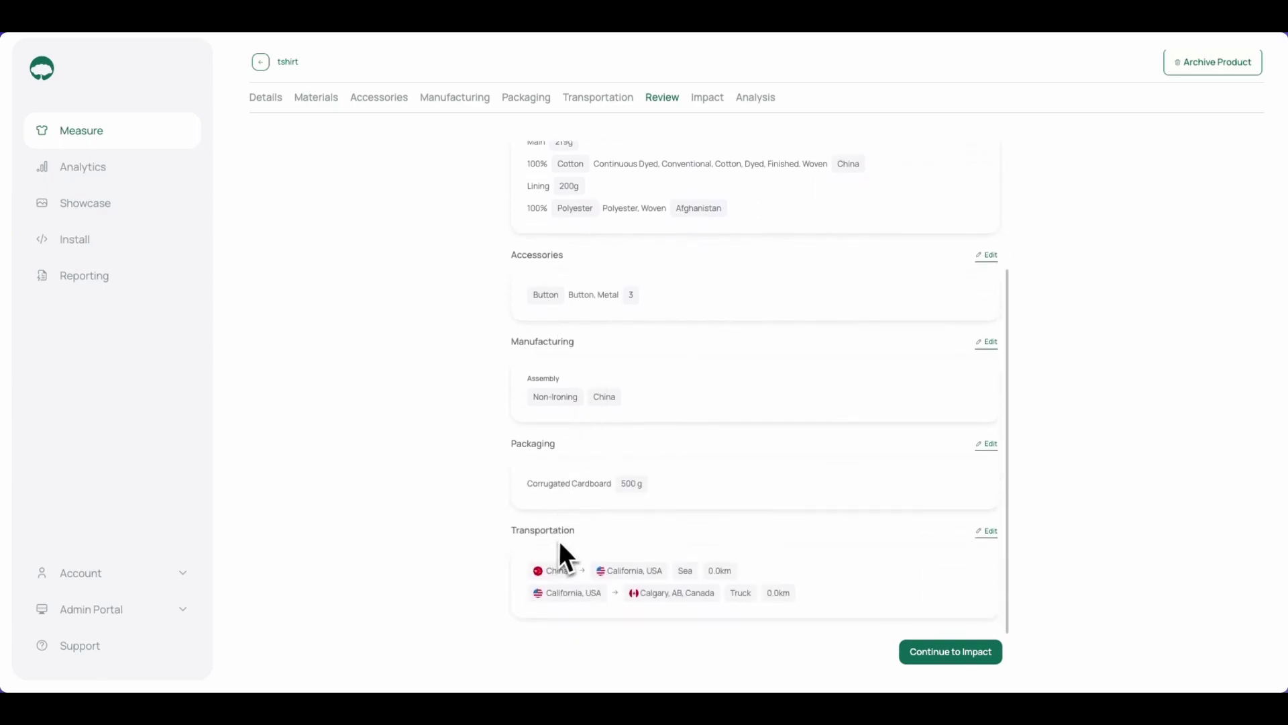
pyautogui.scroll(4, 800, 477)
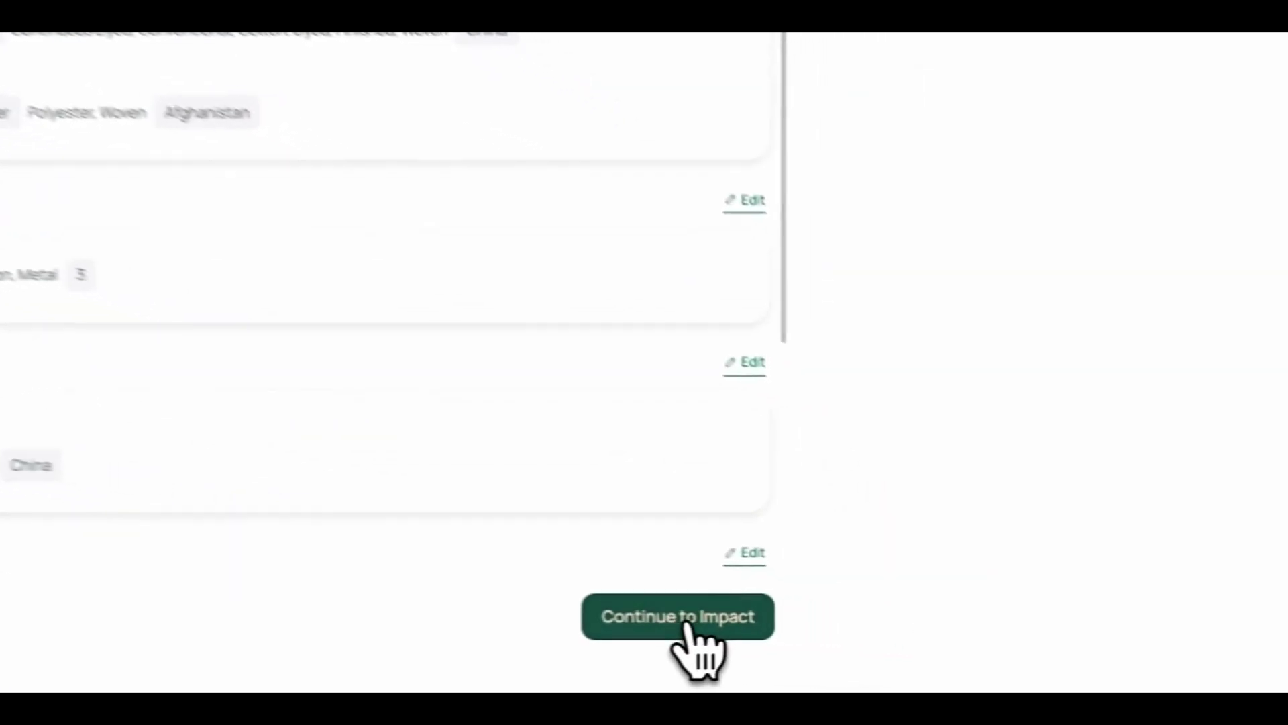
pyautogui.click(687, 621)
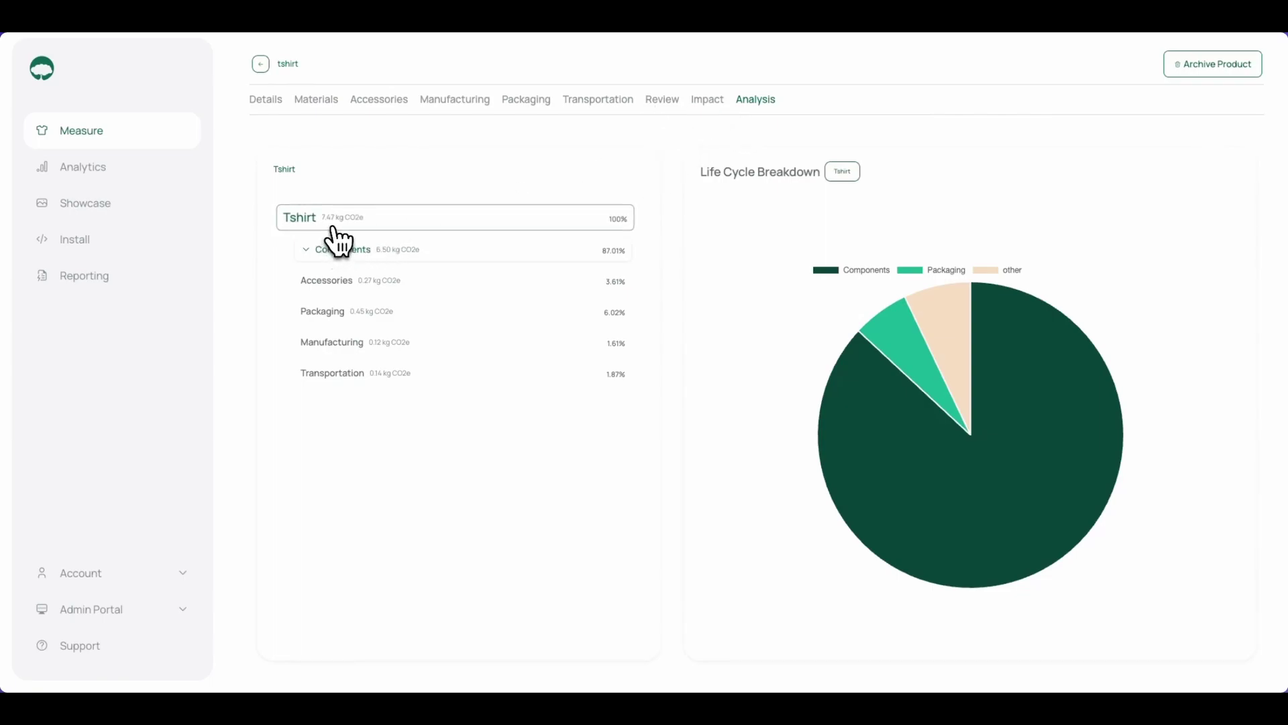
# Expand Components, Main, Lining and Polyester to show Weaving 26.26%, Yarn 16.2%, Heat Setting 5.35%
pyautogui.click(469, 255)
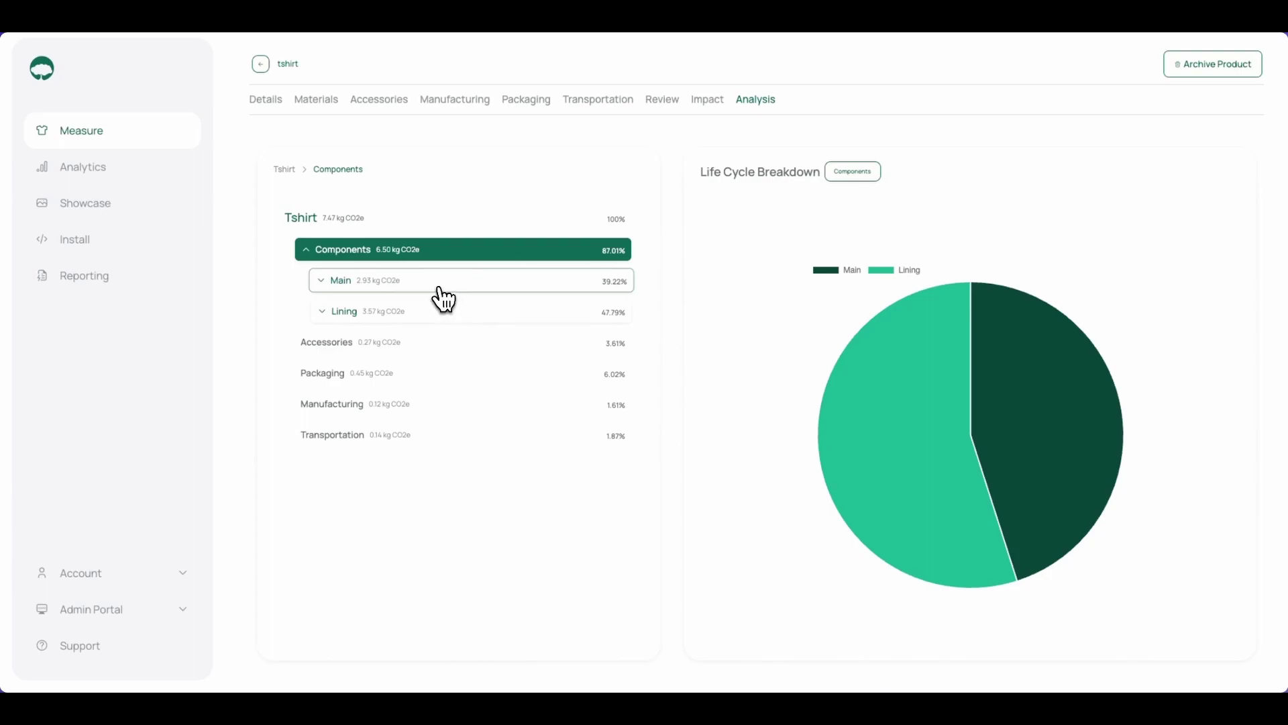
pyautogui.click(439, 287)
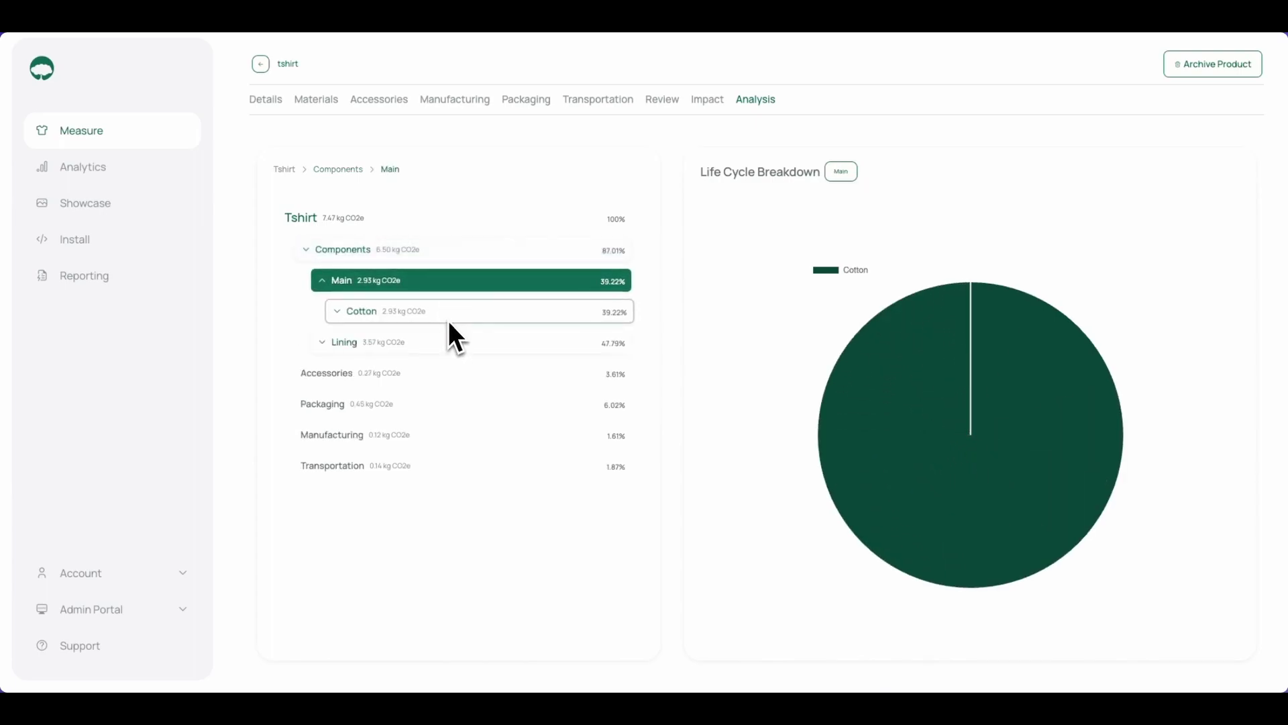
pyautogui.click(448, 343)
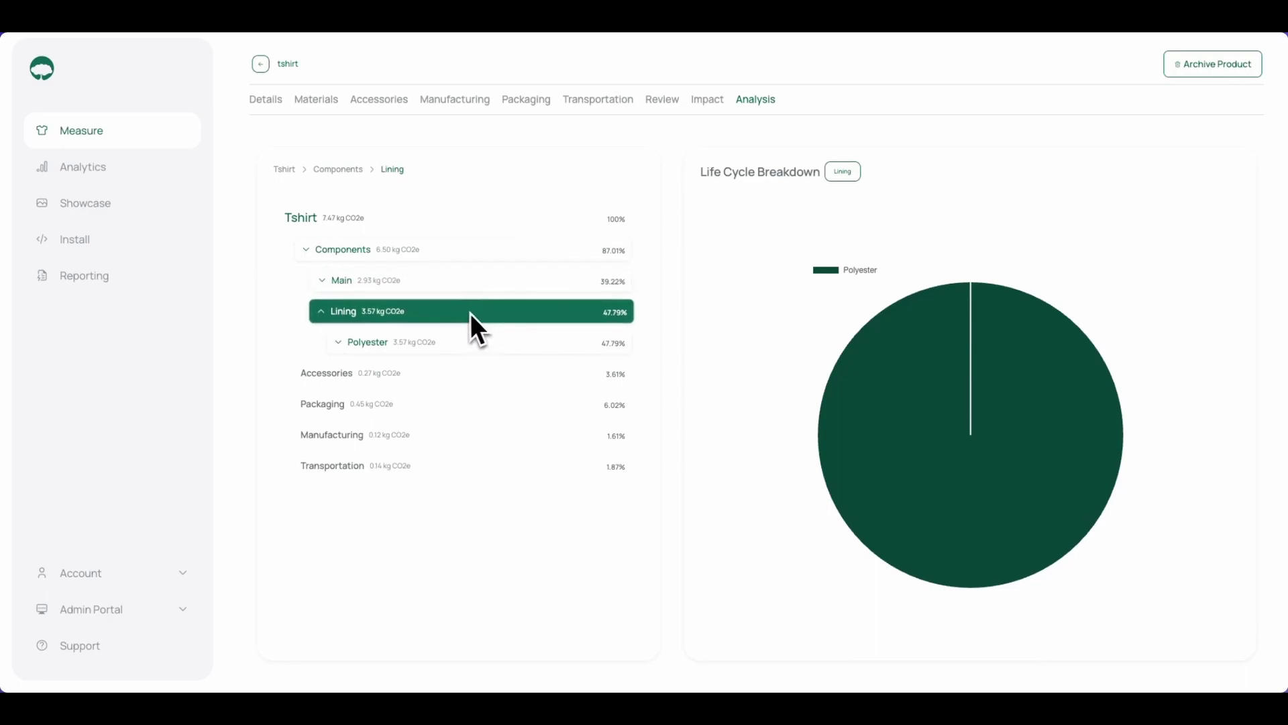
pyautogui.click(406, 343)
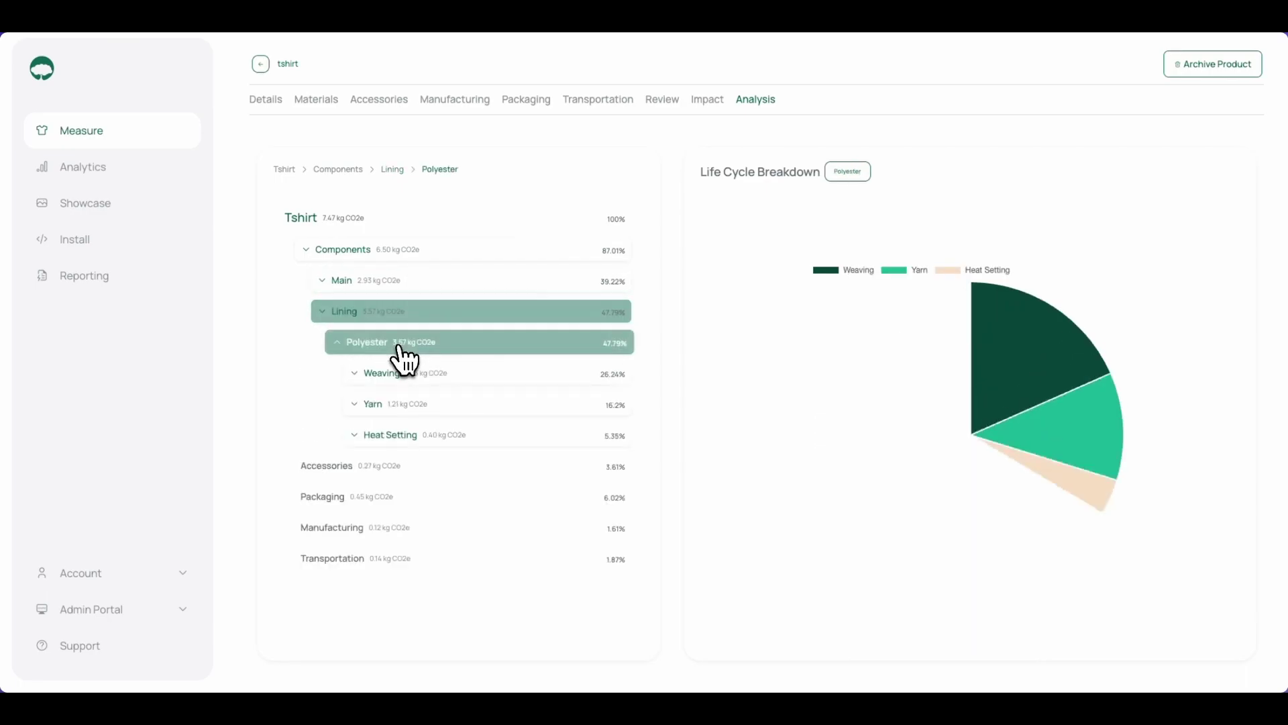